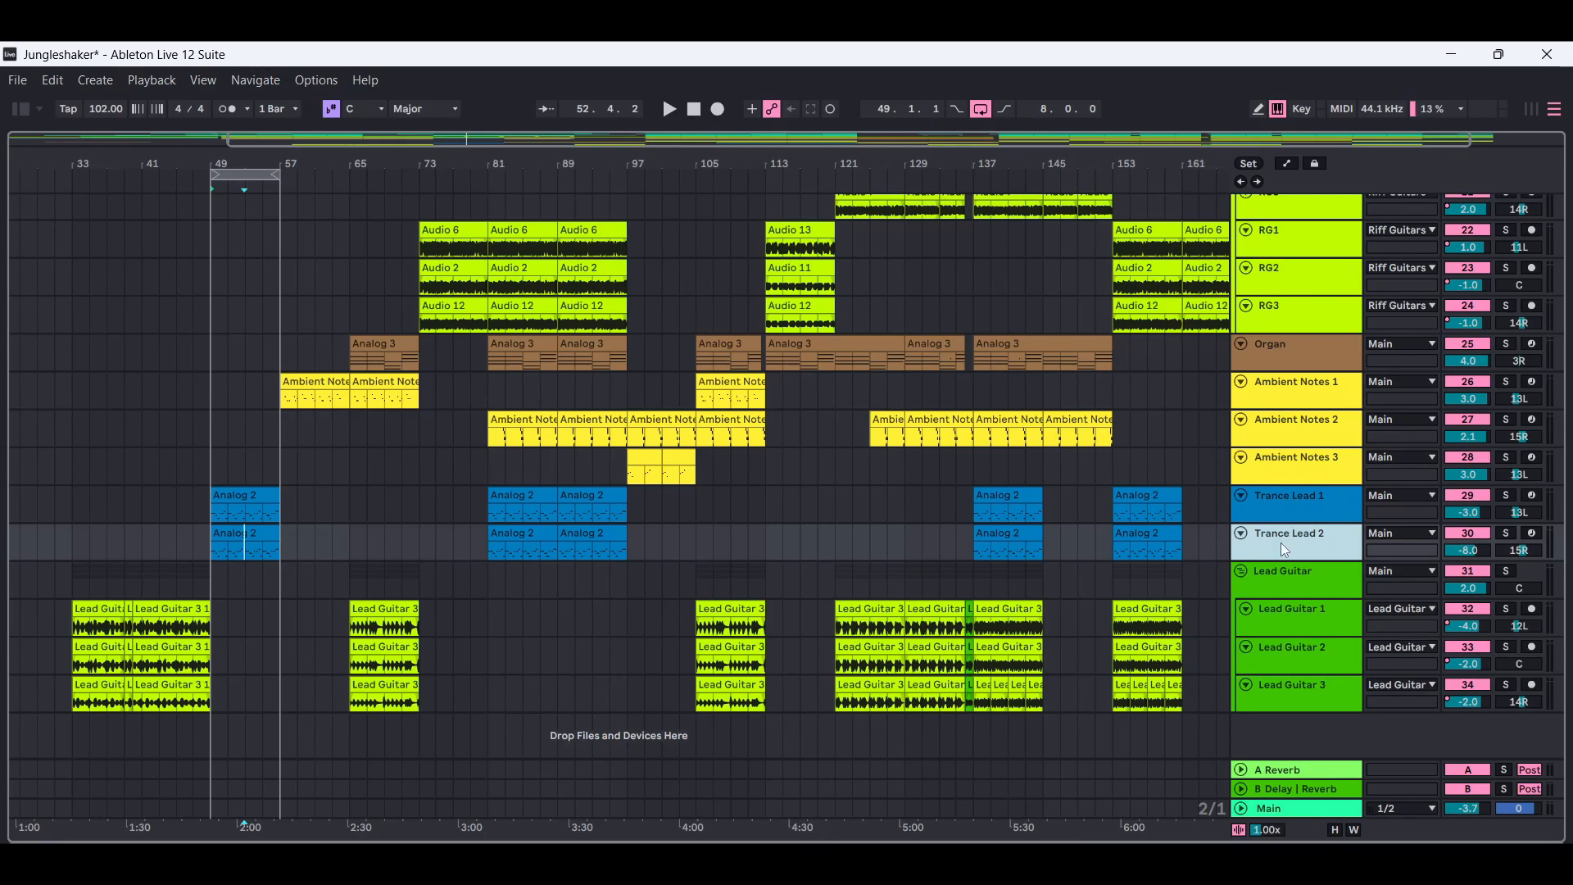
Play the looped section to hear both trance leads together and Trance Lead 2 soloed, stopping and clearing the solo at the end.
left_click(1287, 511)
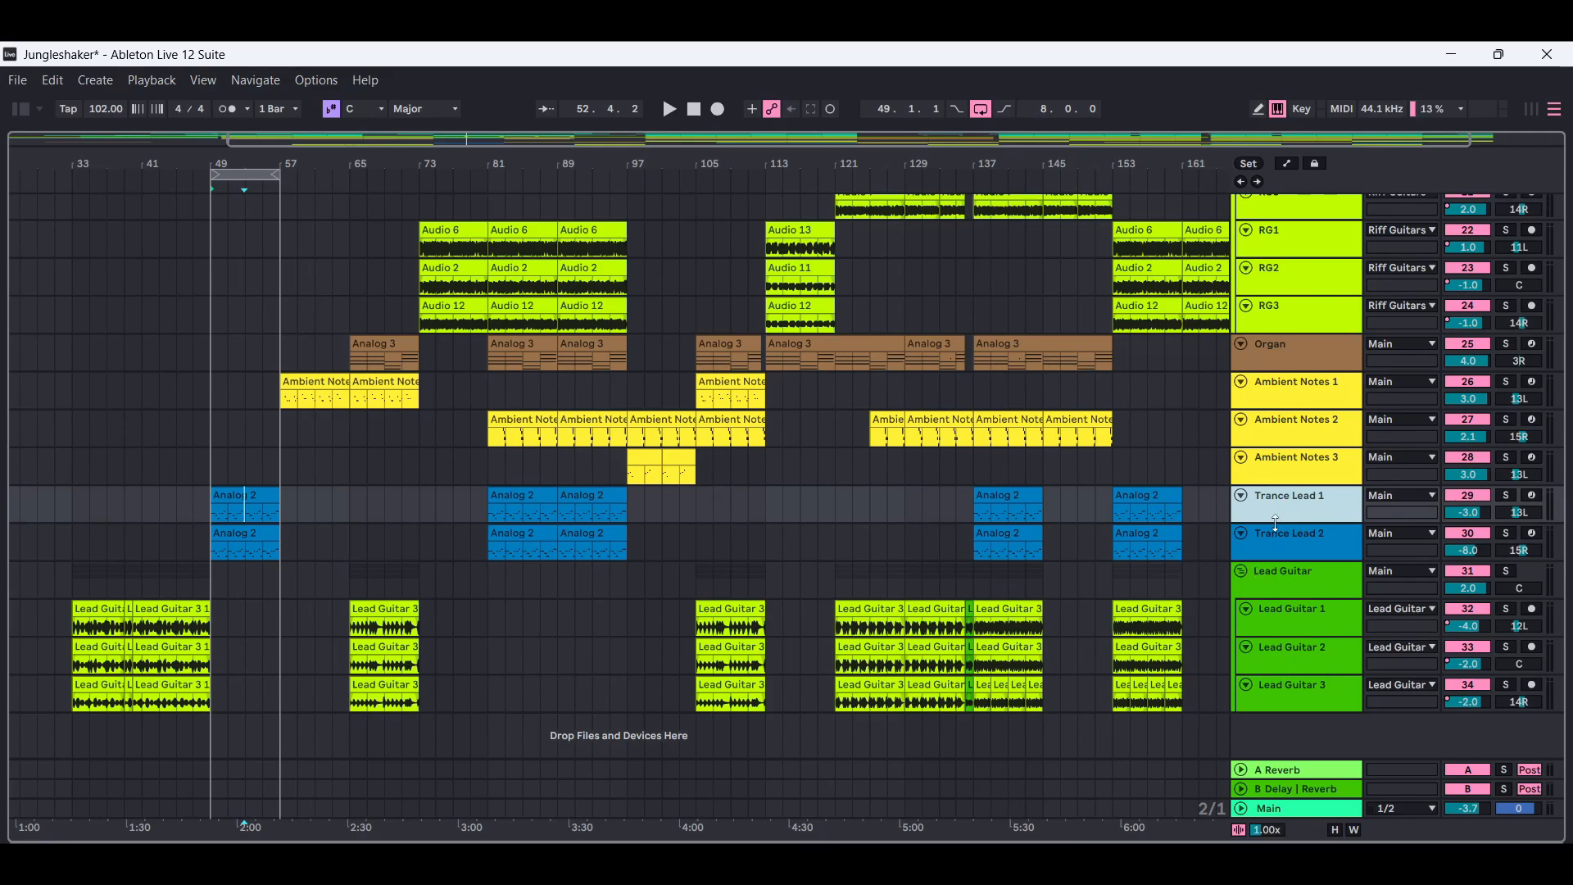
left_click(1268, 541)
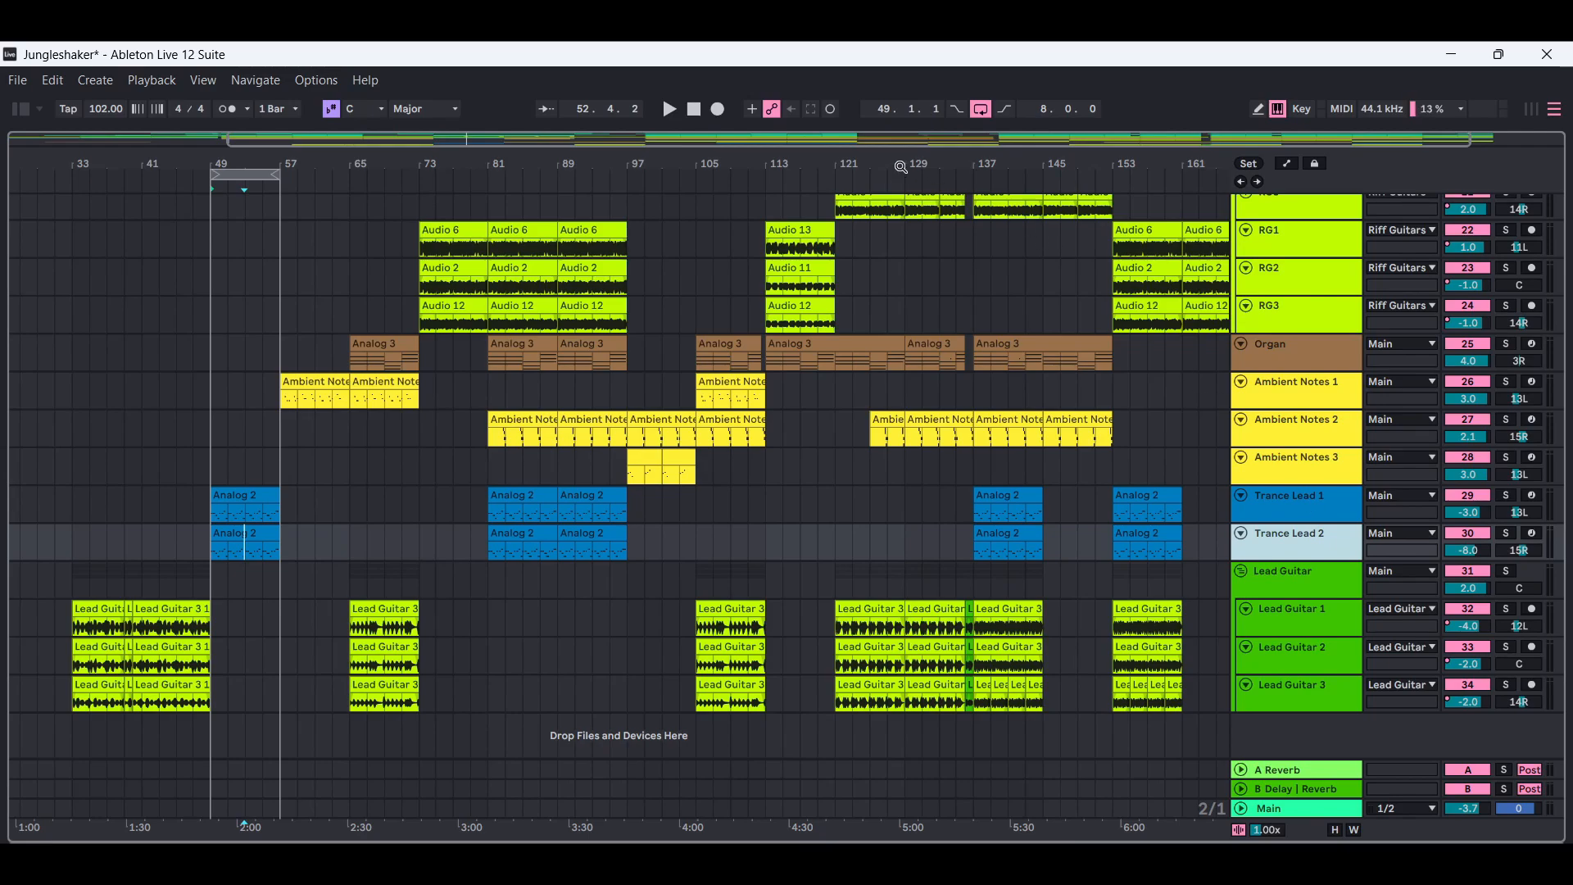
left_click(670, 110)
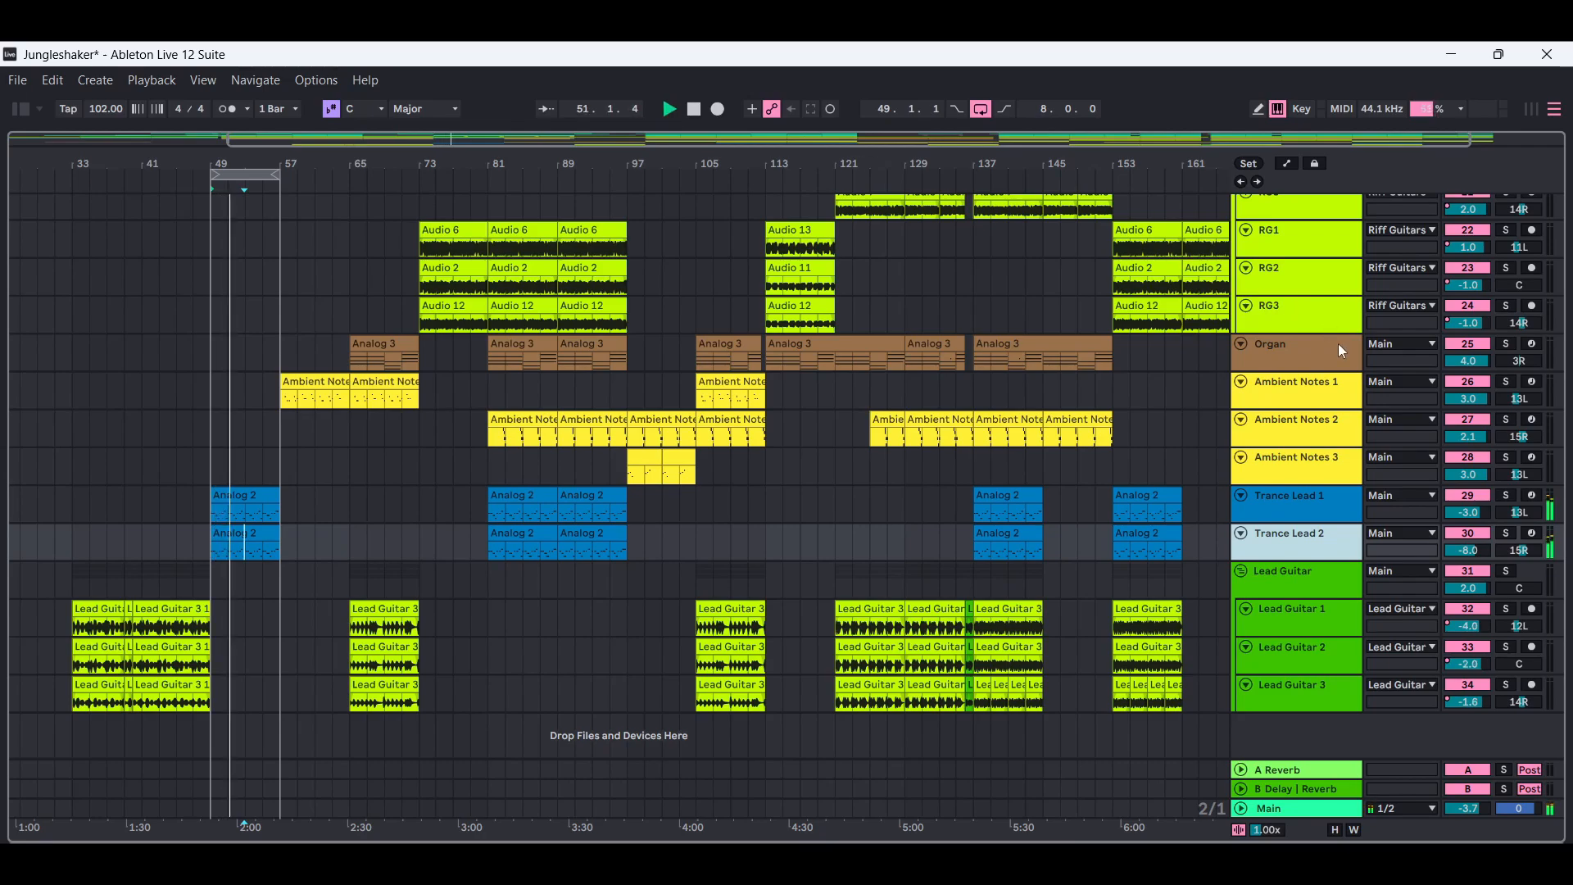
left_click(1507, 497)
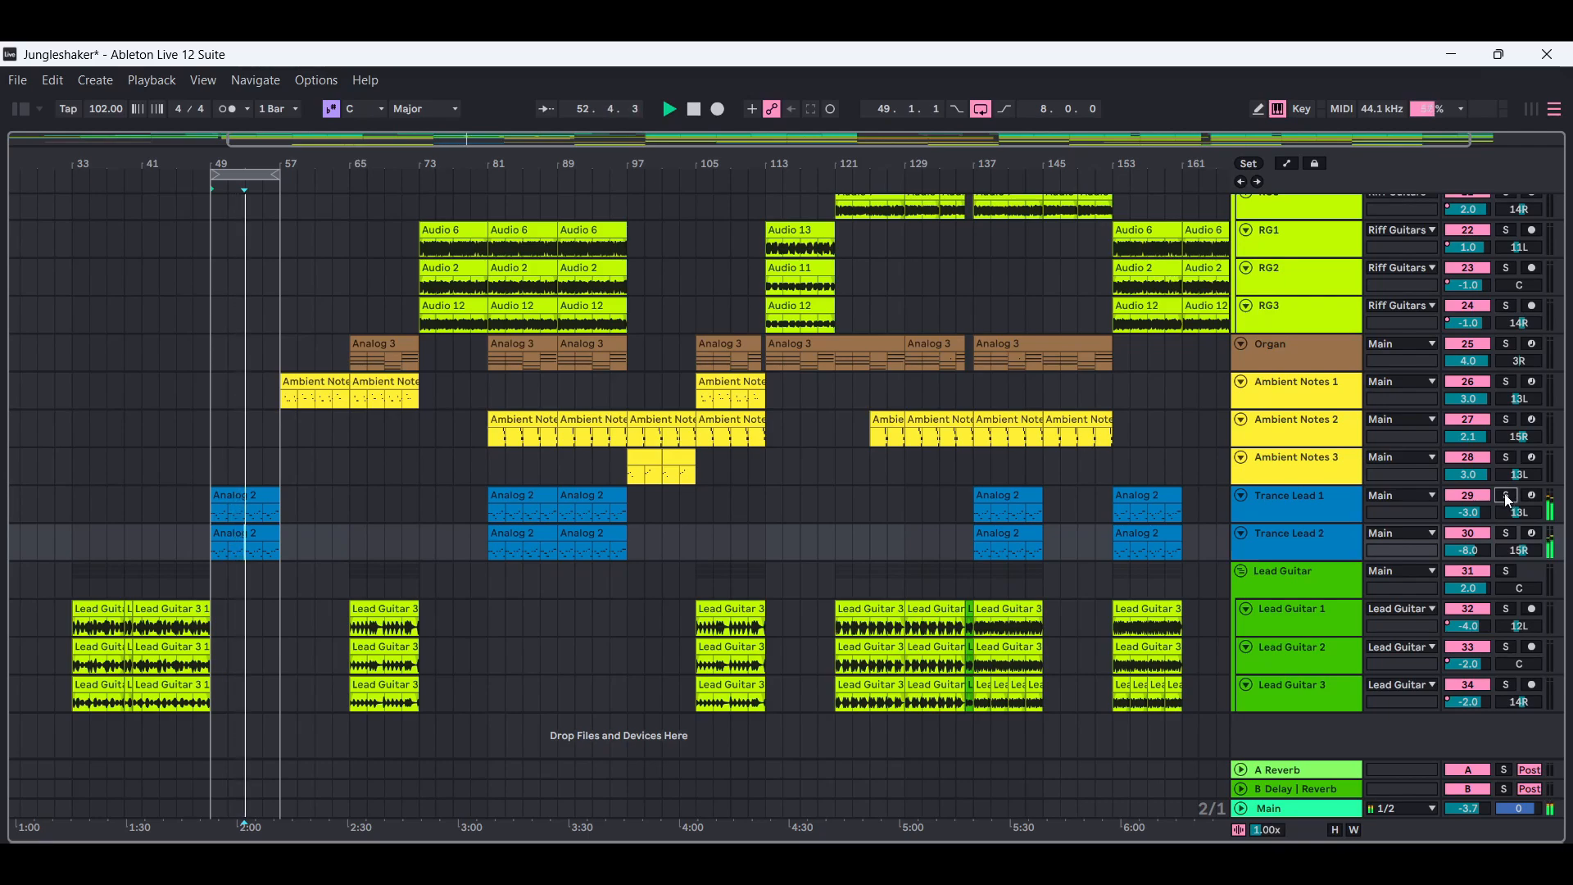
left_click(1507, 534)
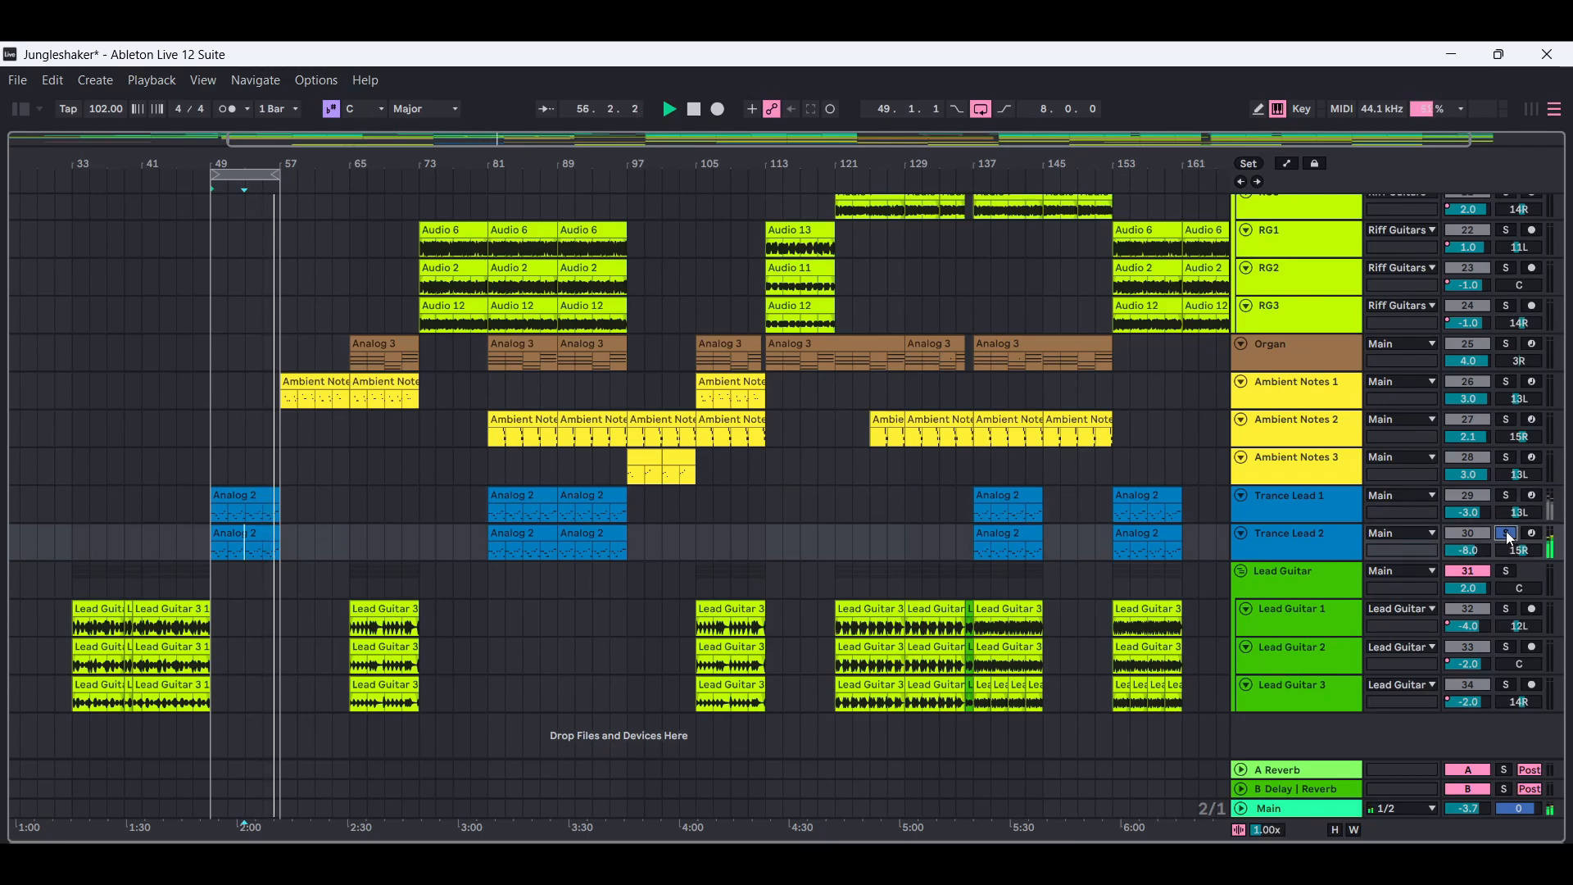
left_click(694, 108)
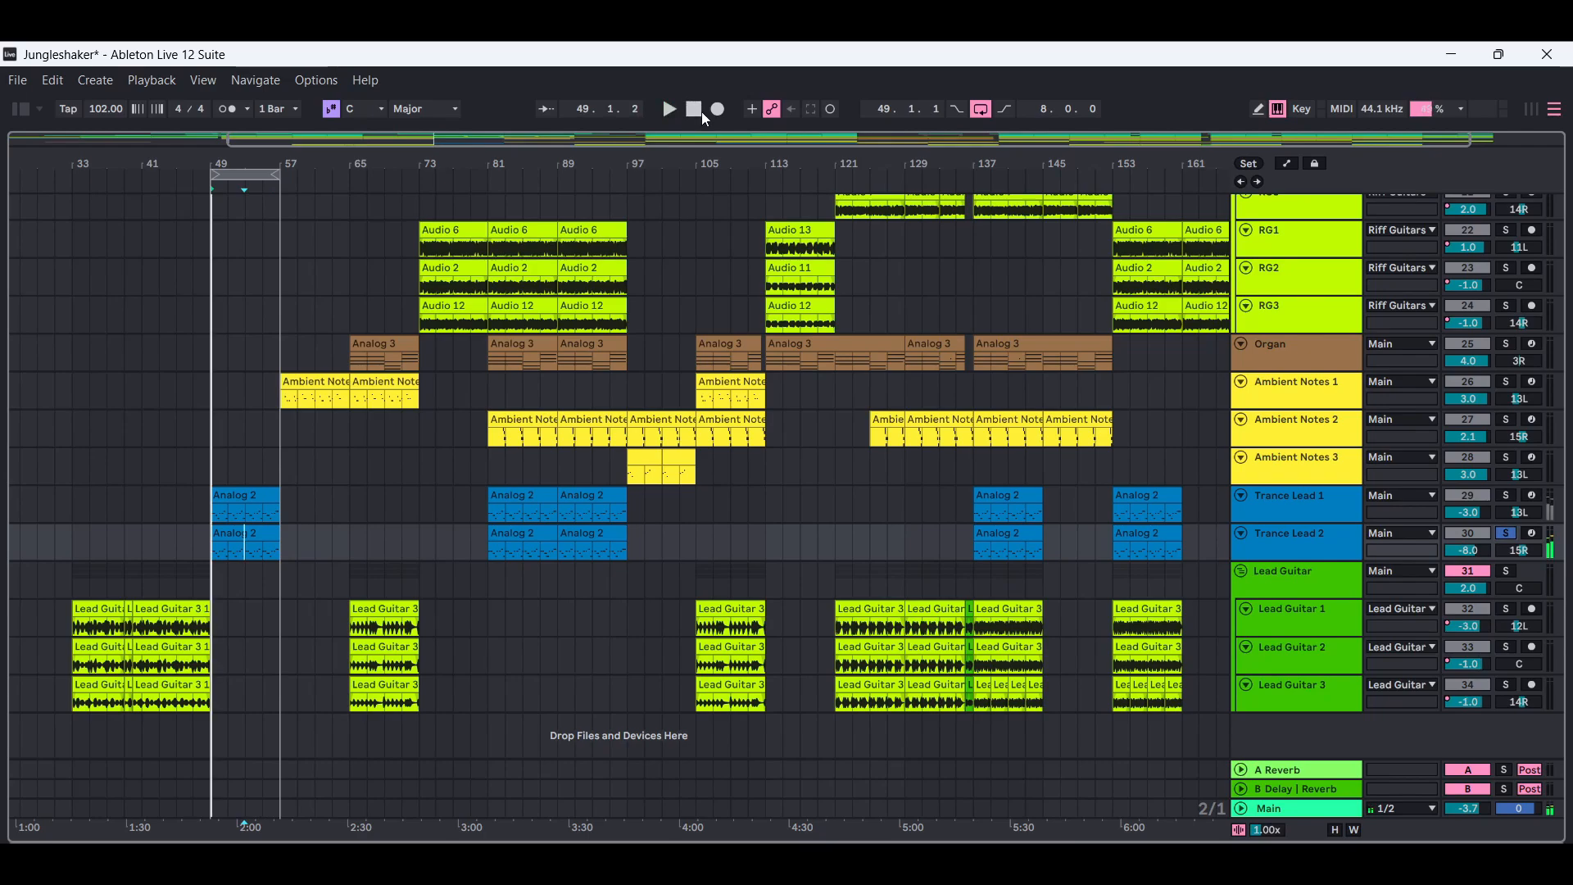
left_click(1509, 532)
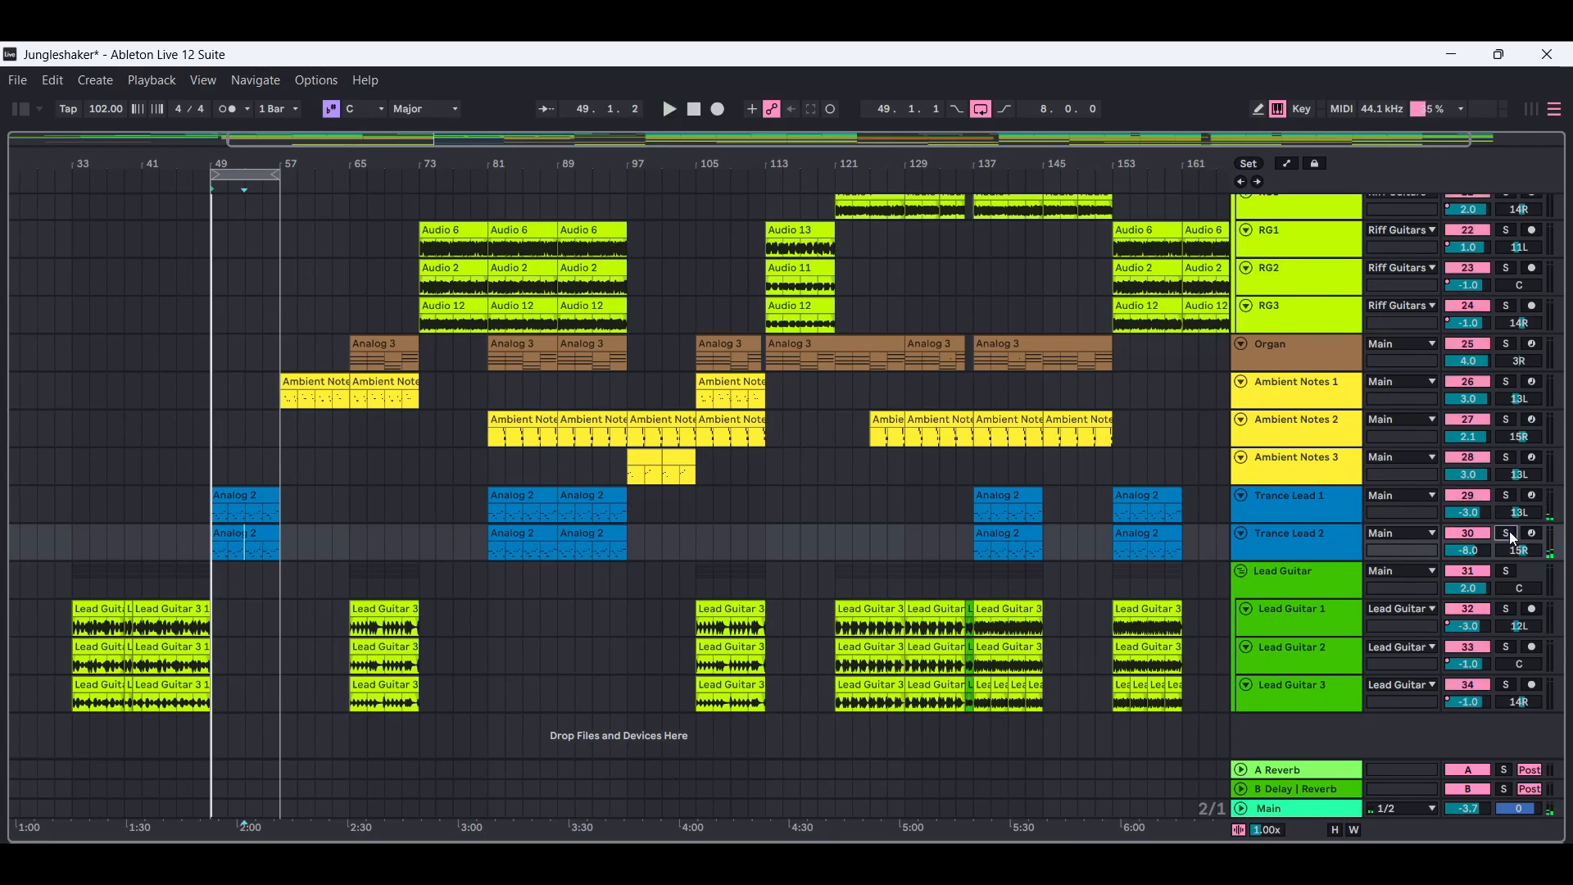
Show the device chain of the Trance Lead 1 track together with the content browser.
double_click(1324, 506)
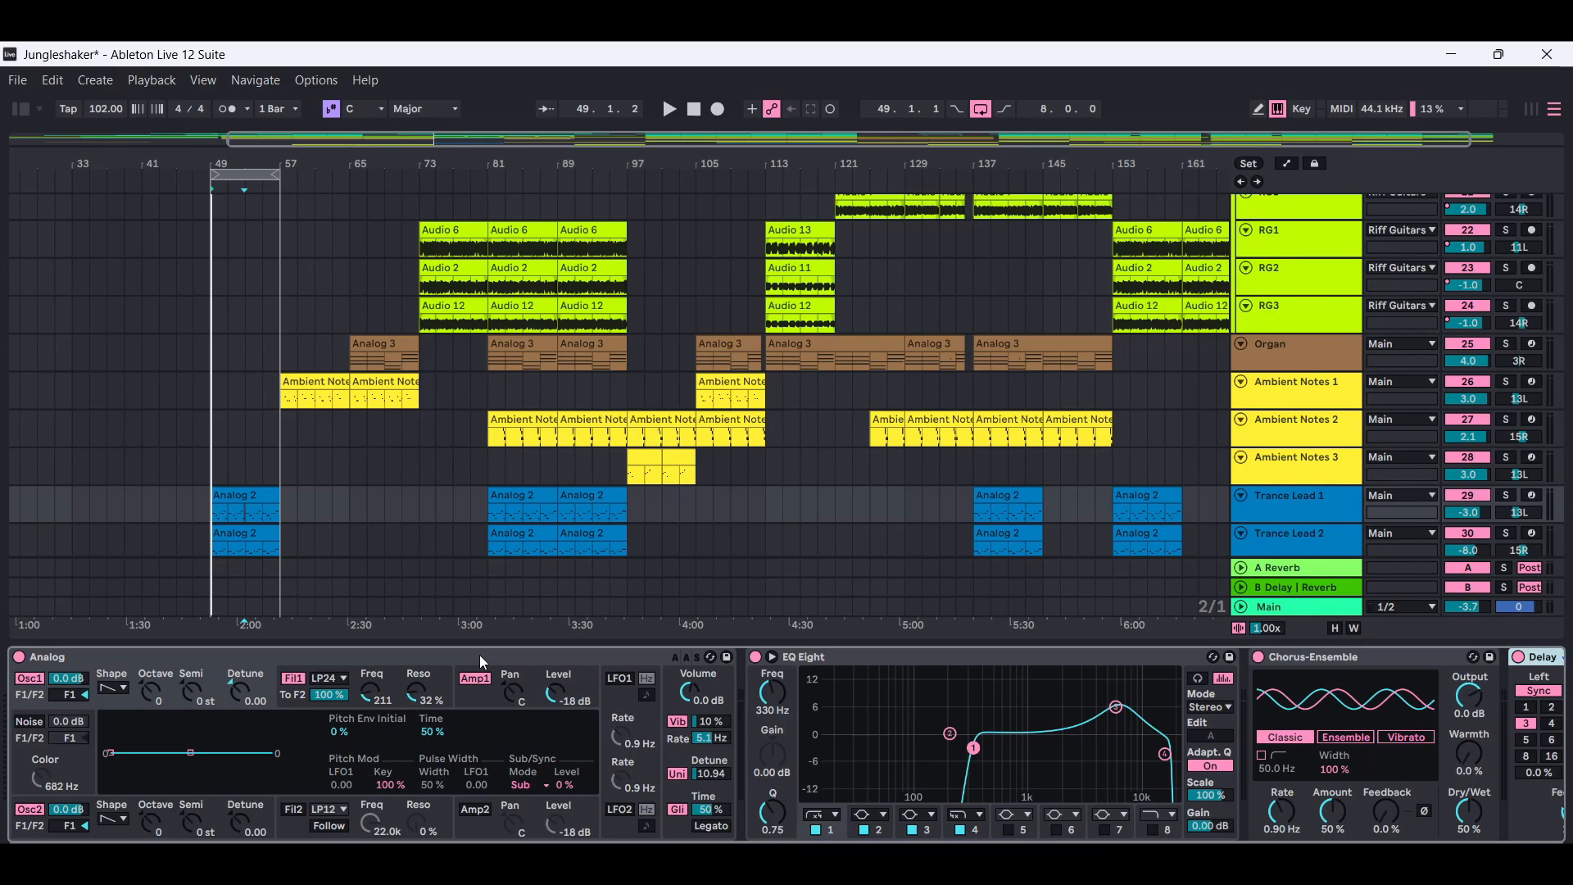
left_click(20, 112)
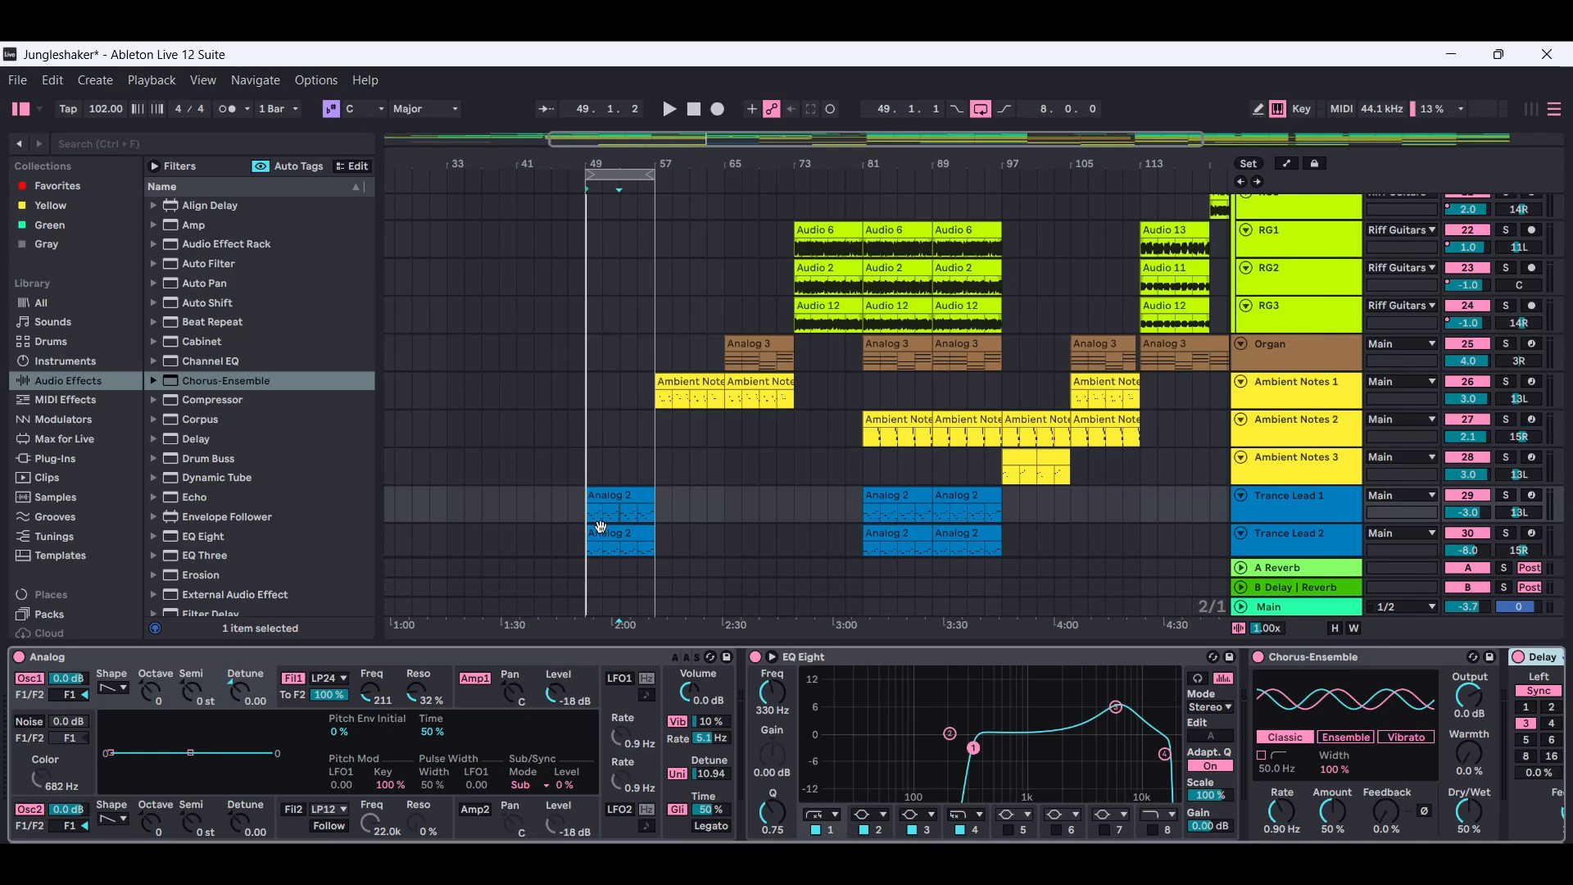
left_click(1313, 508)
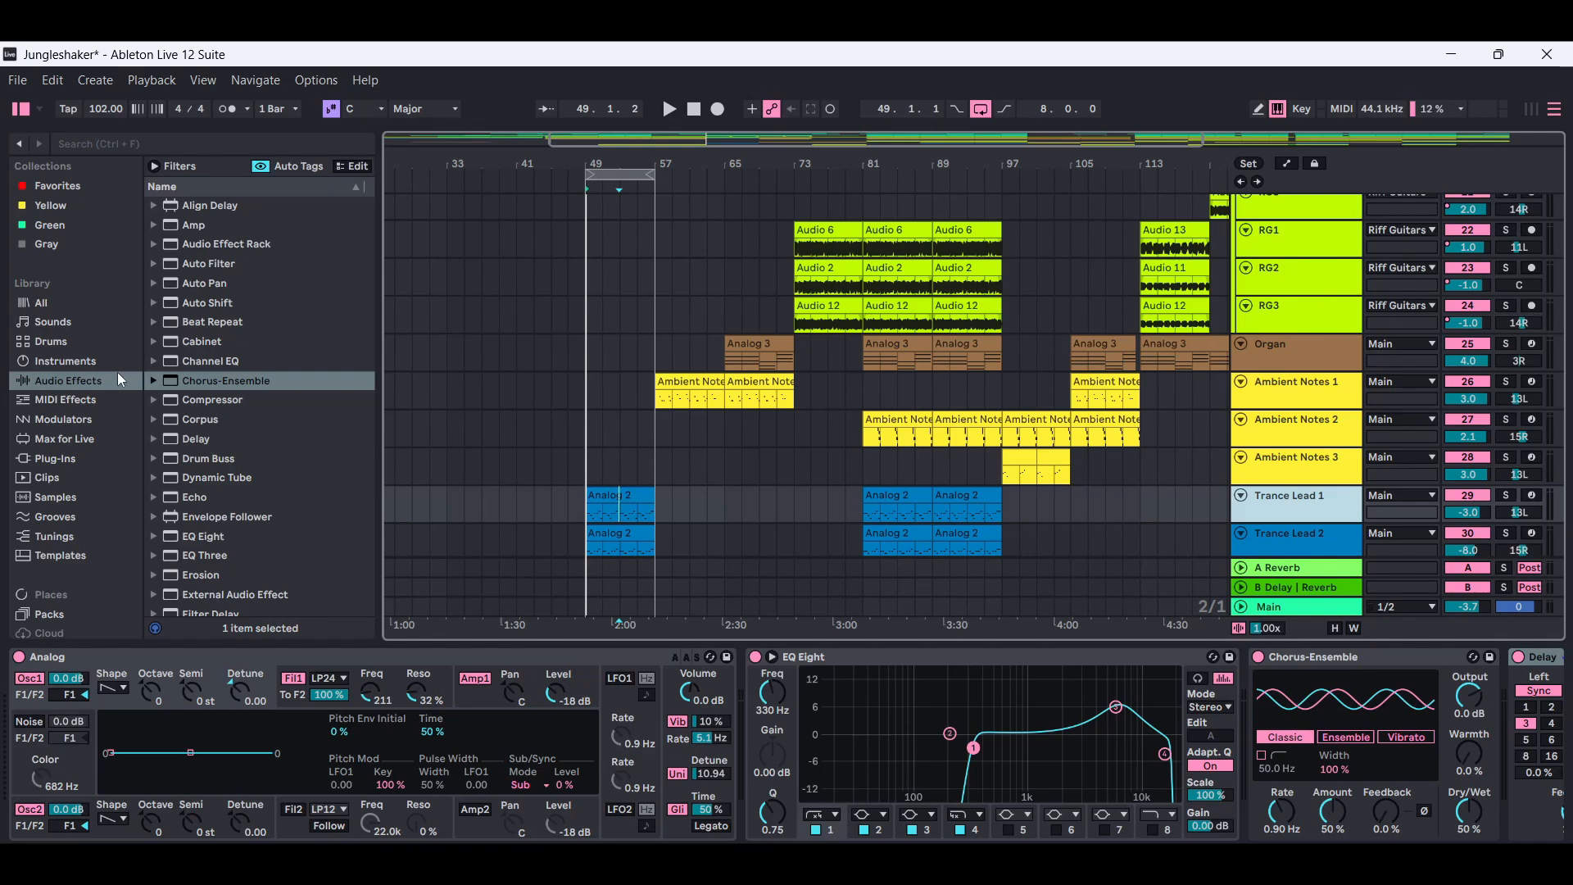
Locate Analog among the browser's instruments and display the filter 1 envelope of Trance Lead 1's Analog.
left_click(71, 361)
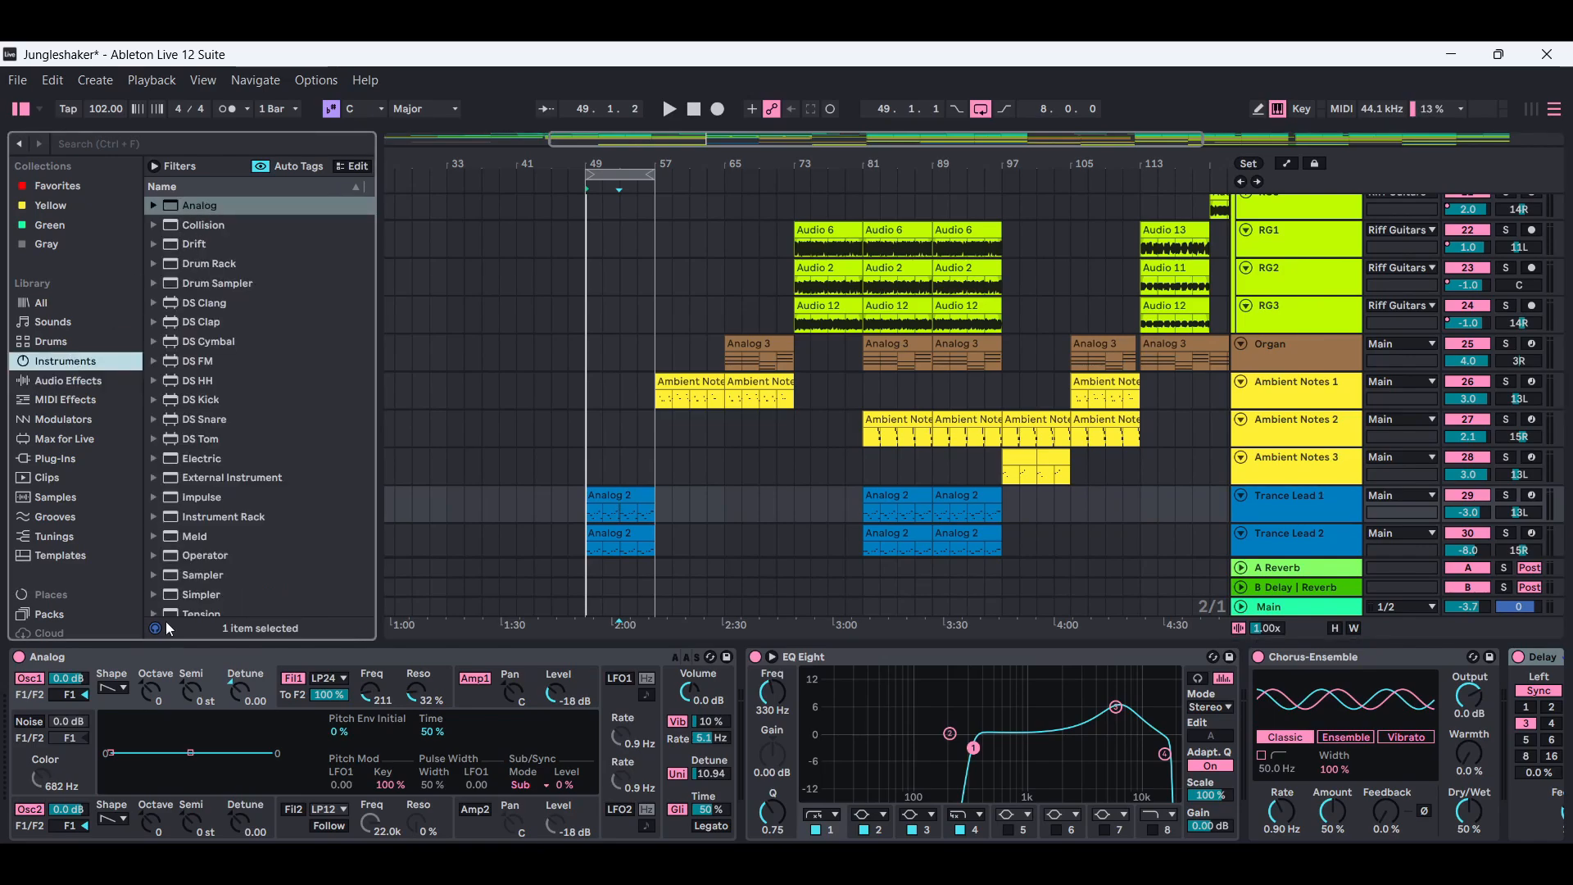
left_click(369, 688)
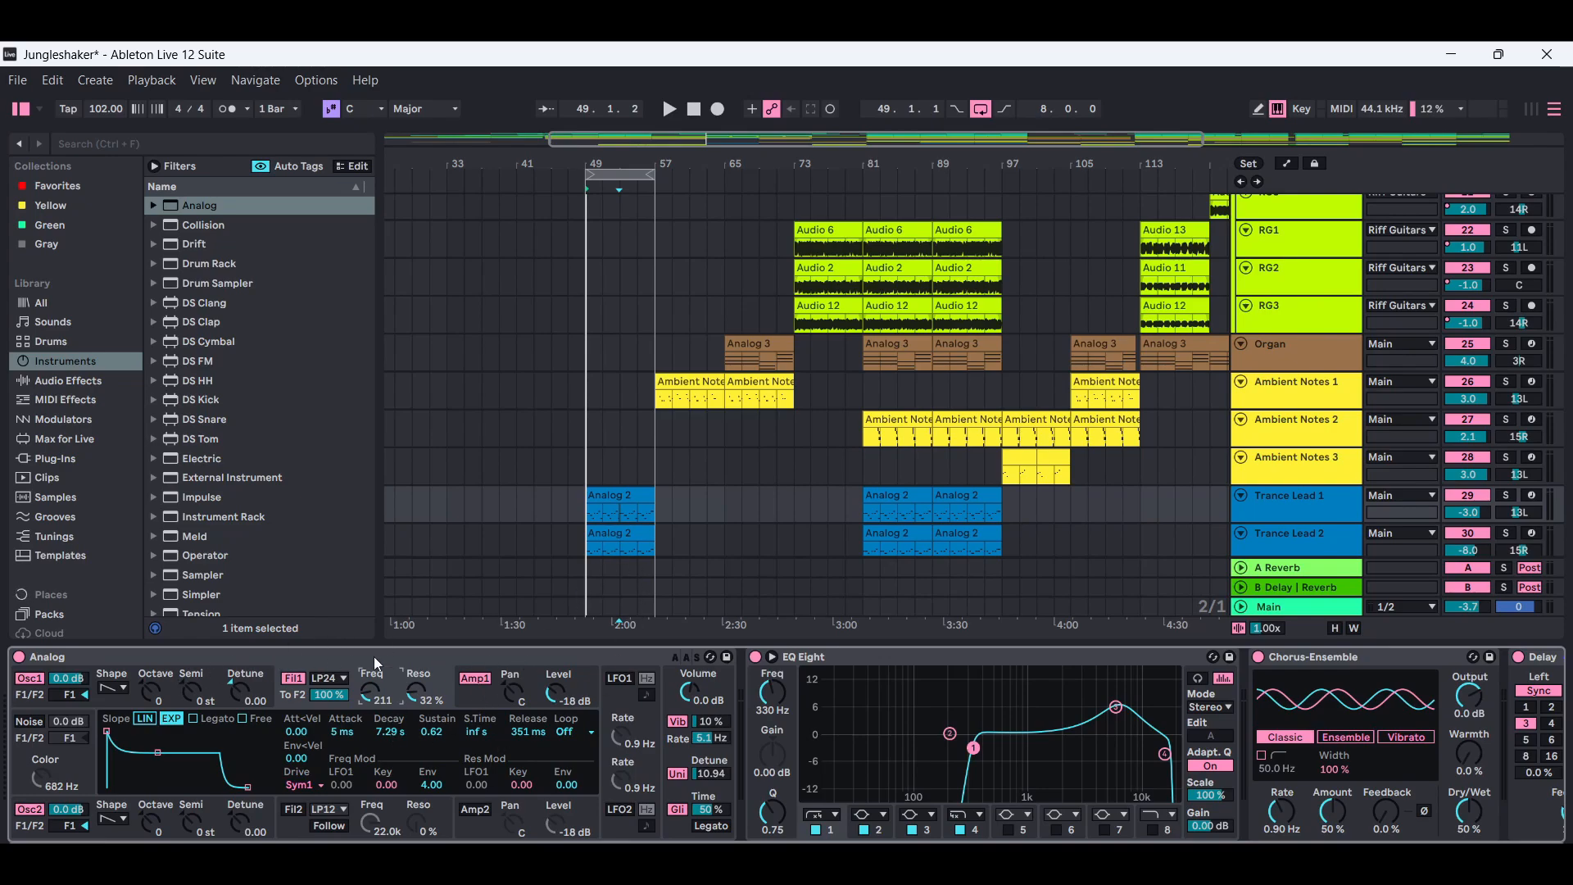
left_click(155, 207)
left_click(155, 207)
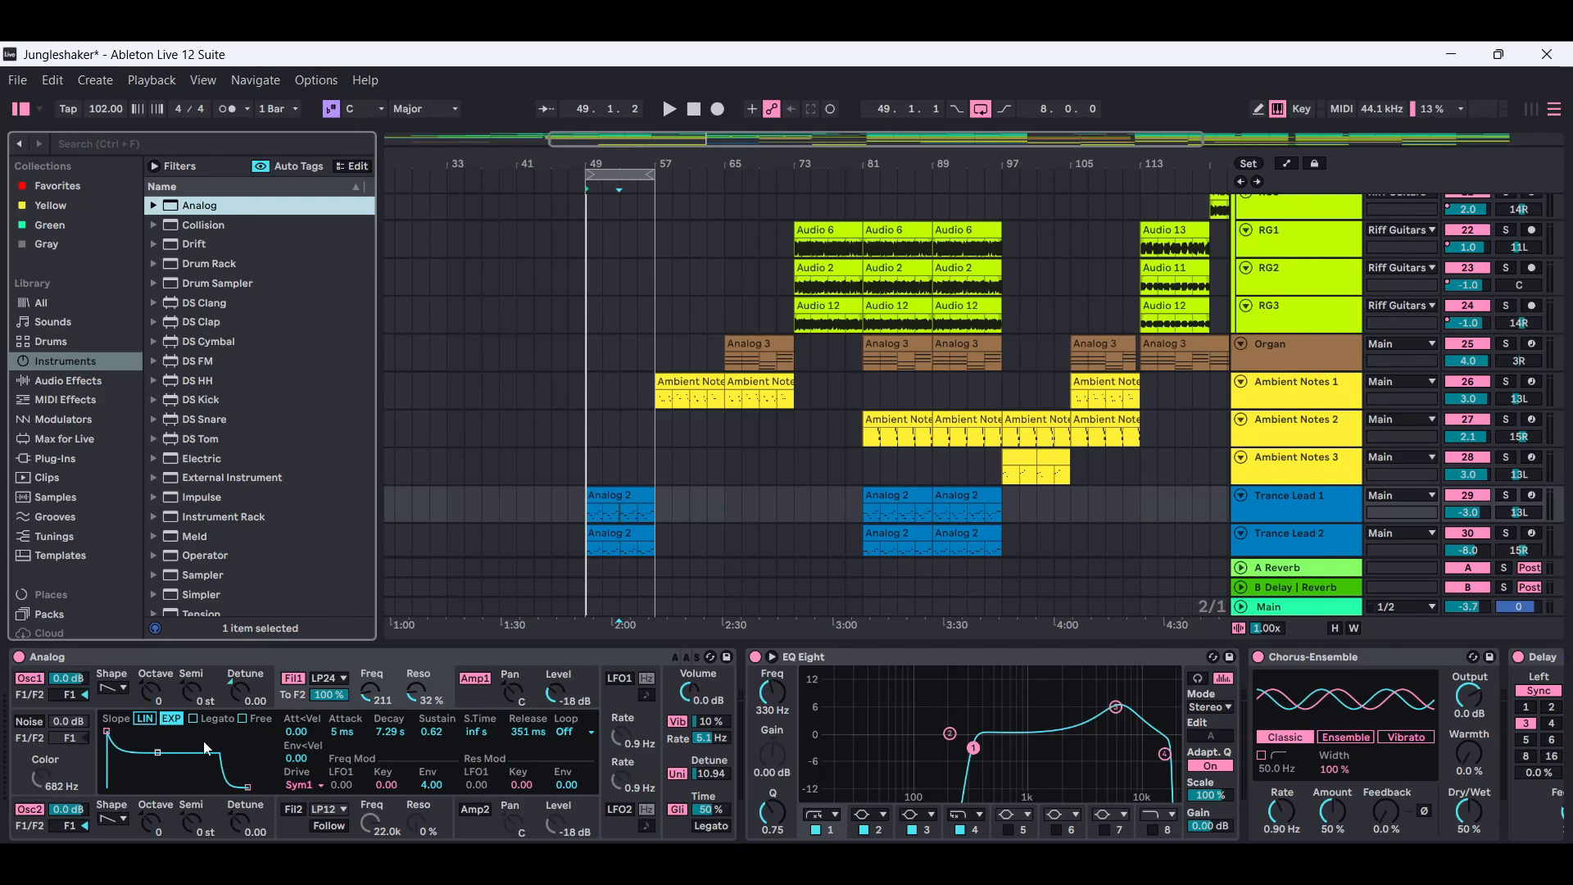
Try moving the decay and sustain point of Analog's filter 1 envelope twice, undoing each move.
left_click(107, 731)
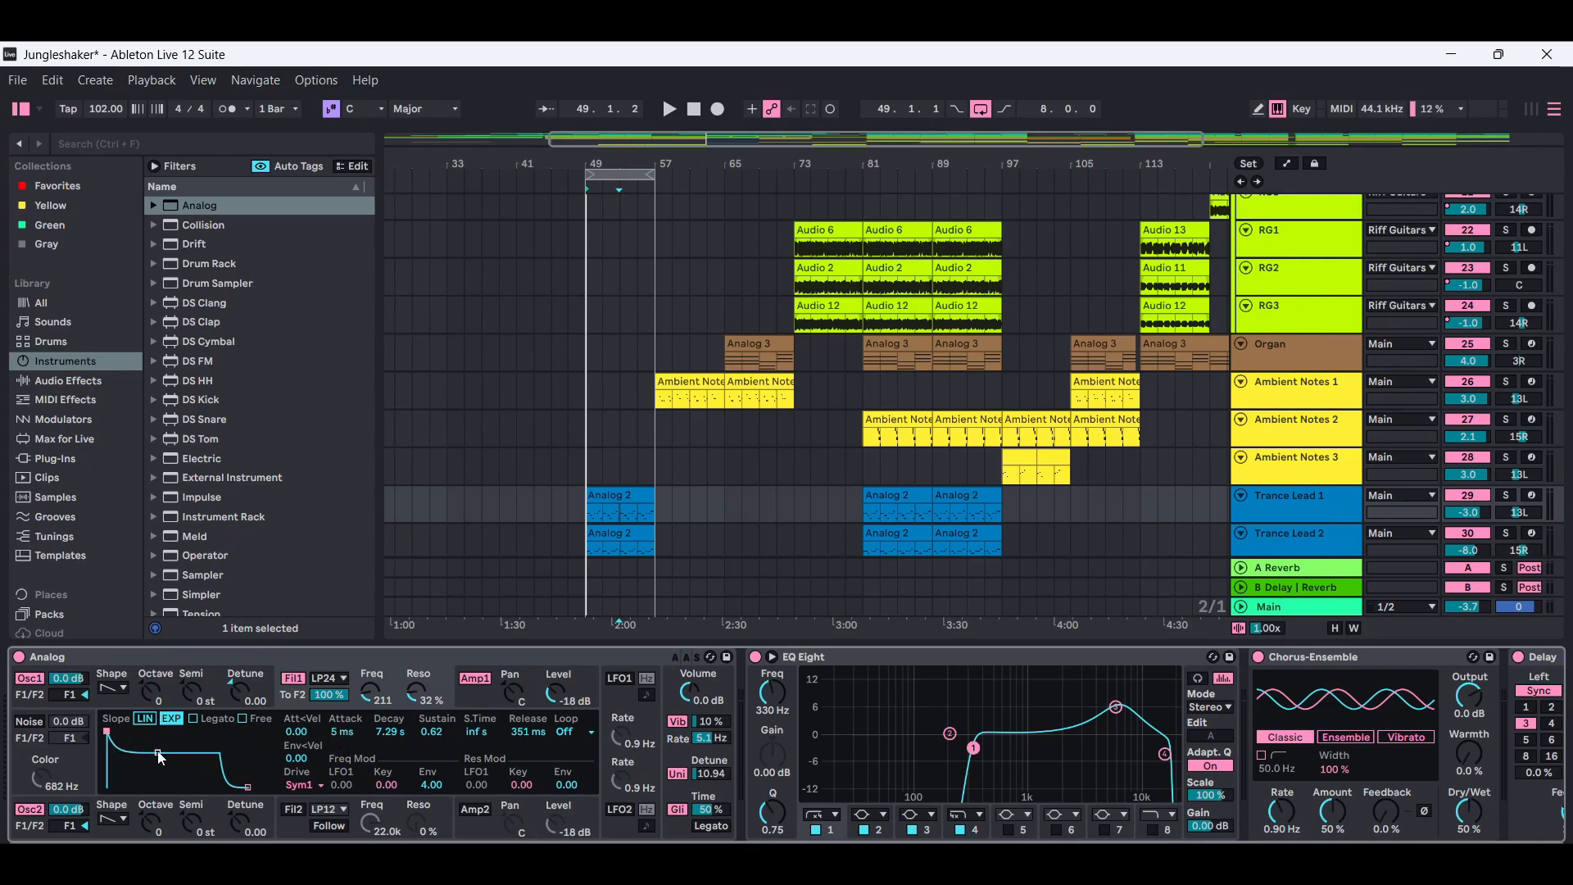
left_click_drag(160, 758, 154, 752)
left_click(54, 79)
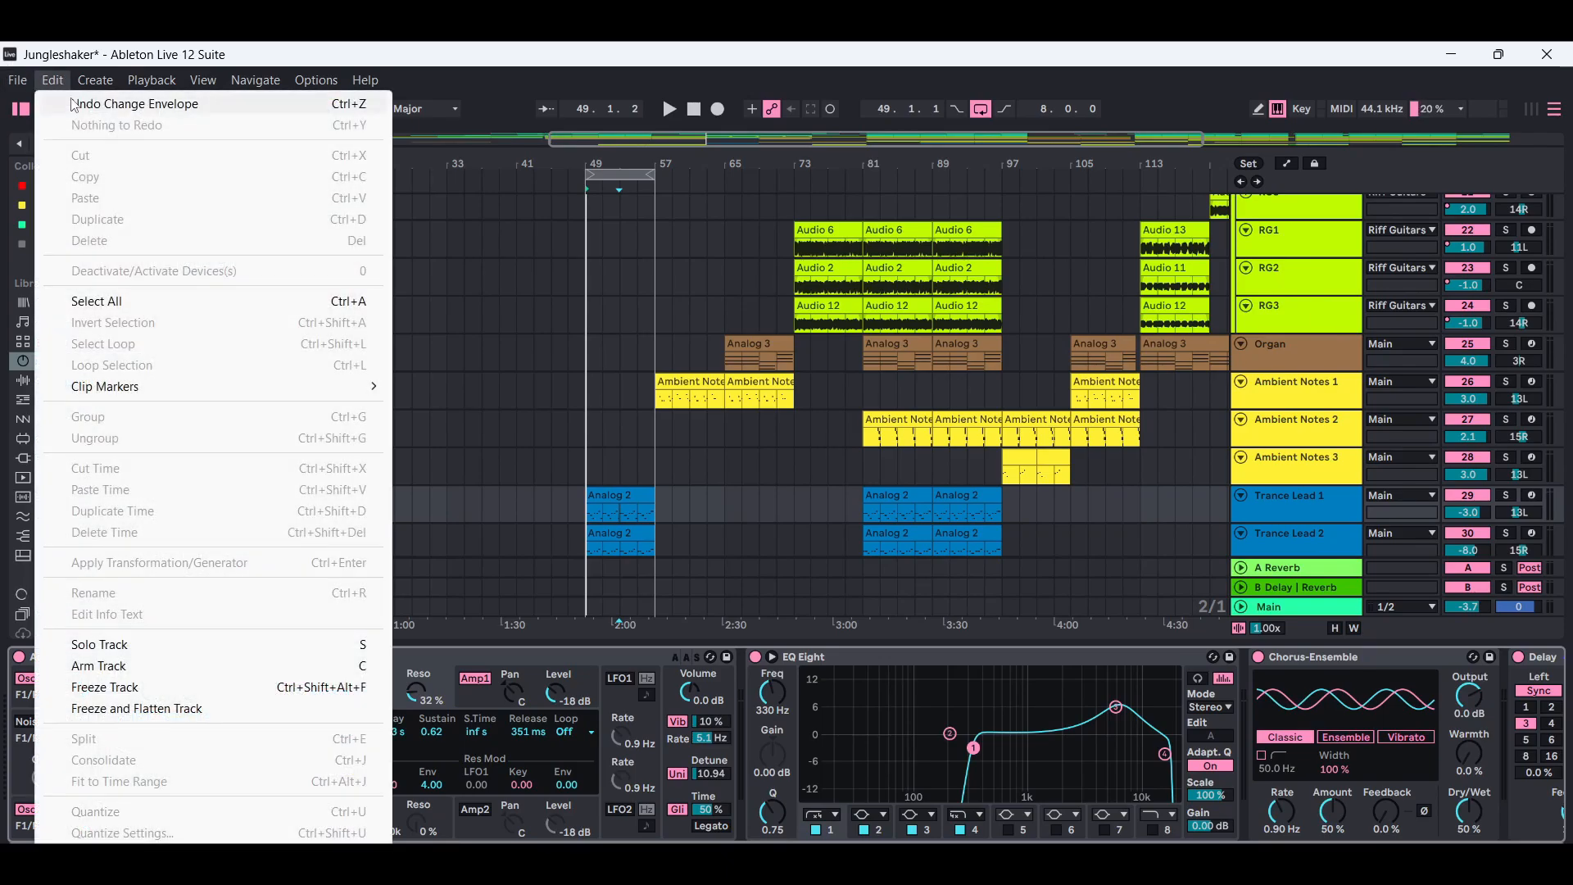
left_click(74, 104)
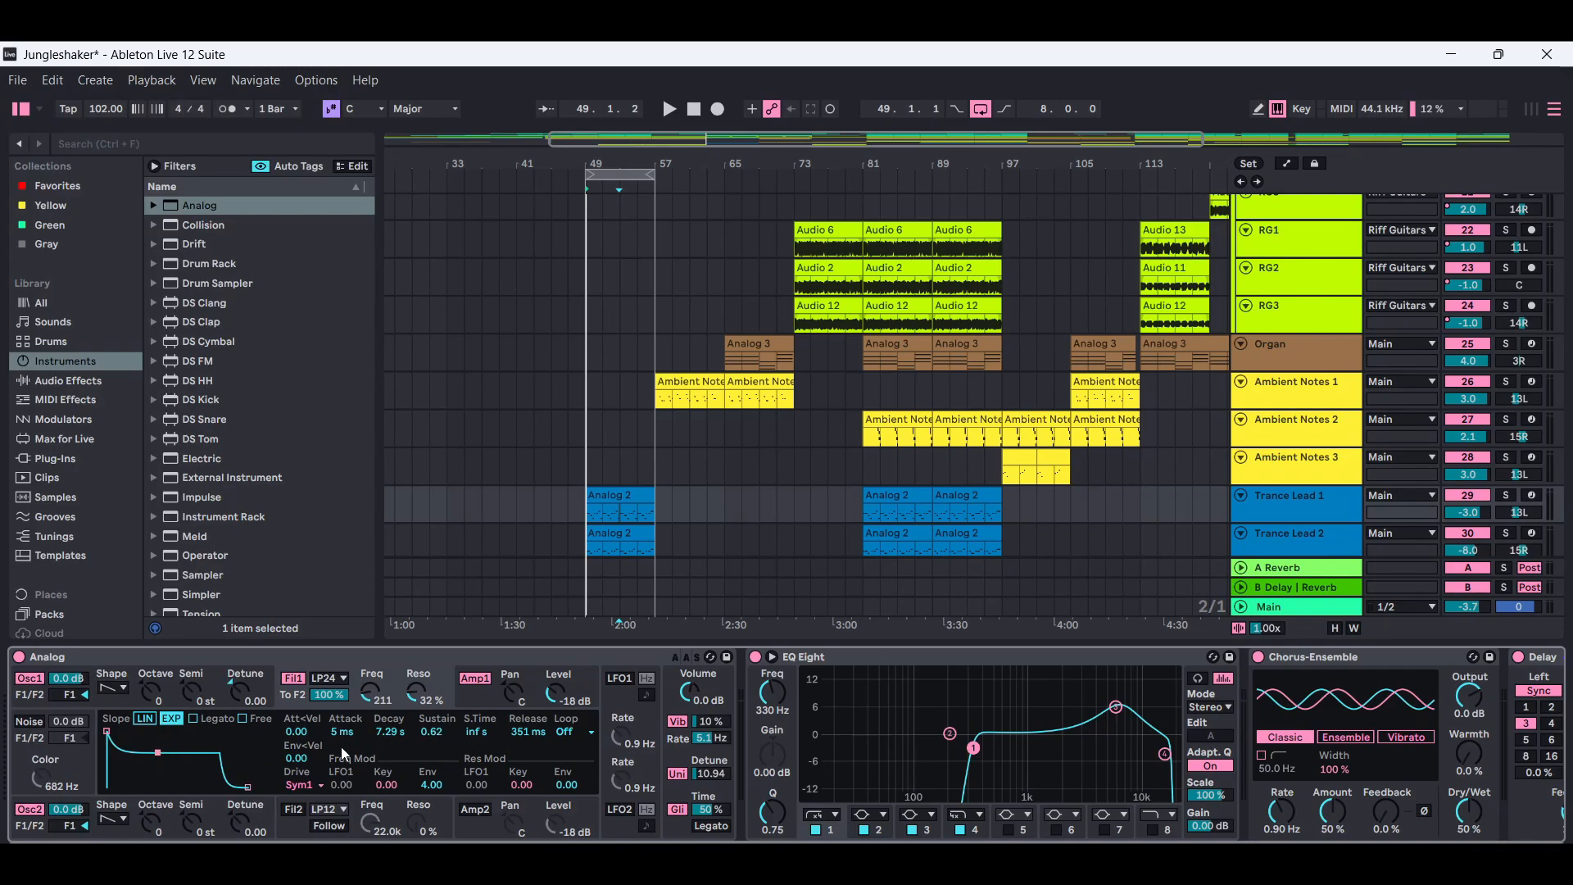
left_click_drag(157, 752, 158, 750)
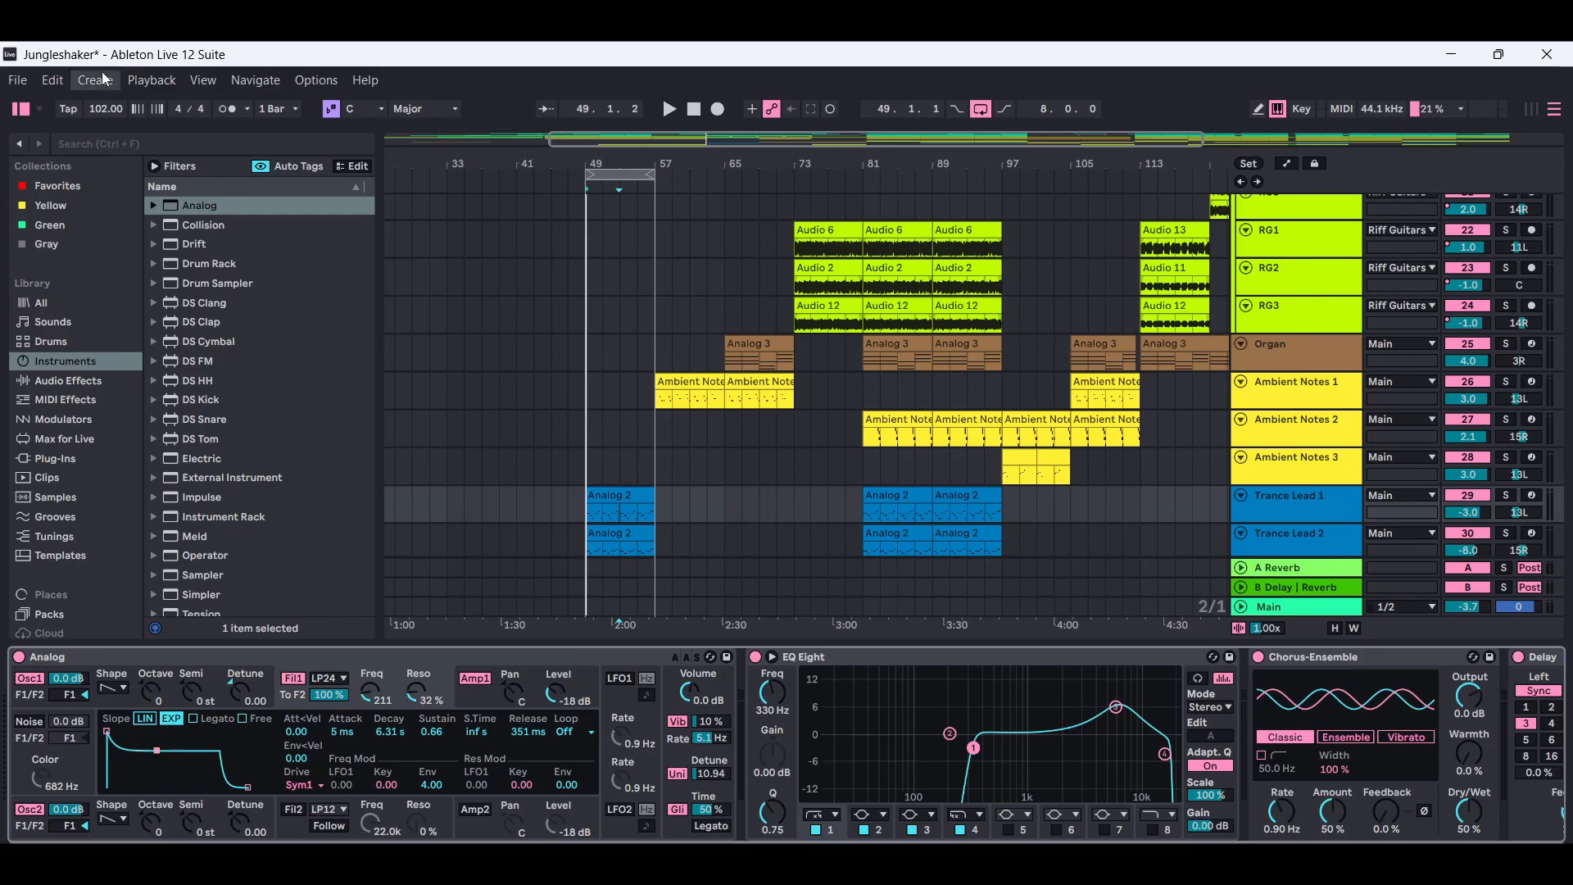
left_click(52, 80)
left_click(85, 103)
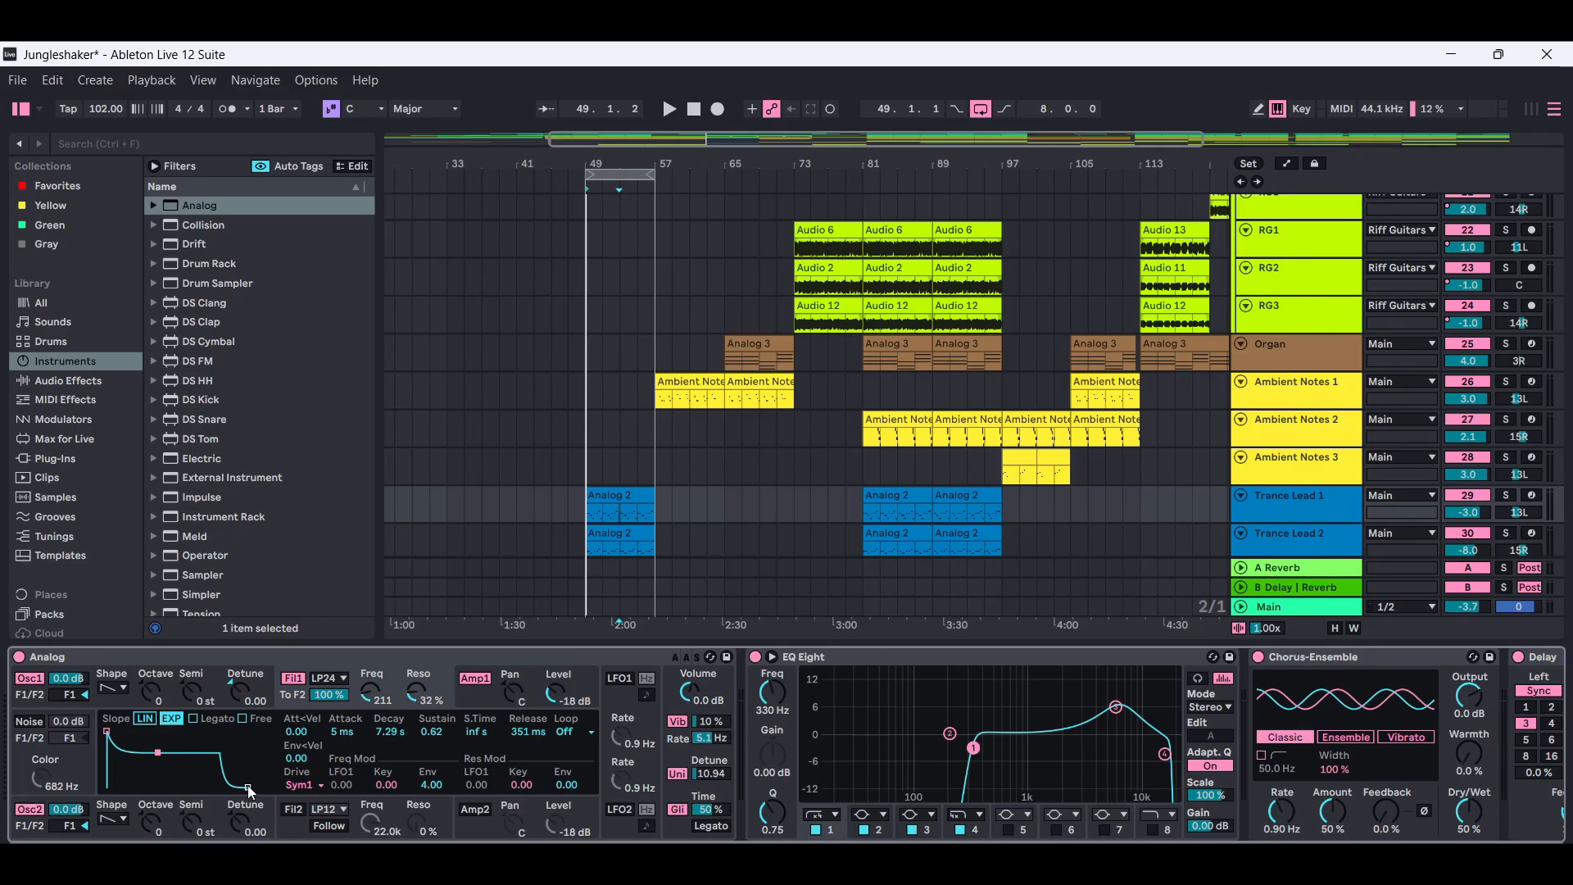
Try lengthening the release of Analog's filter 1 envelope and undo the change.
left_click_drag(250, 789, 275, 788)
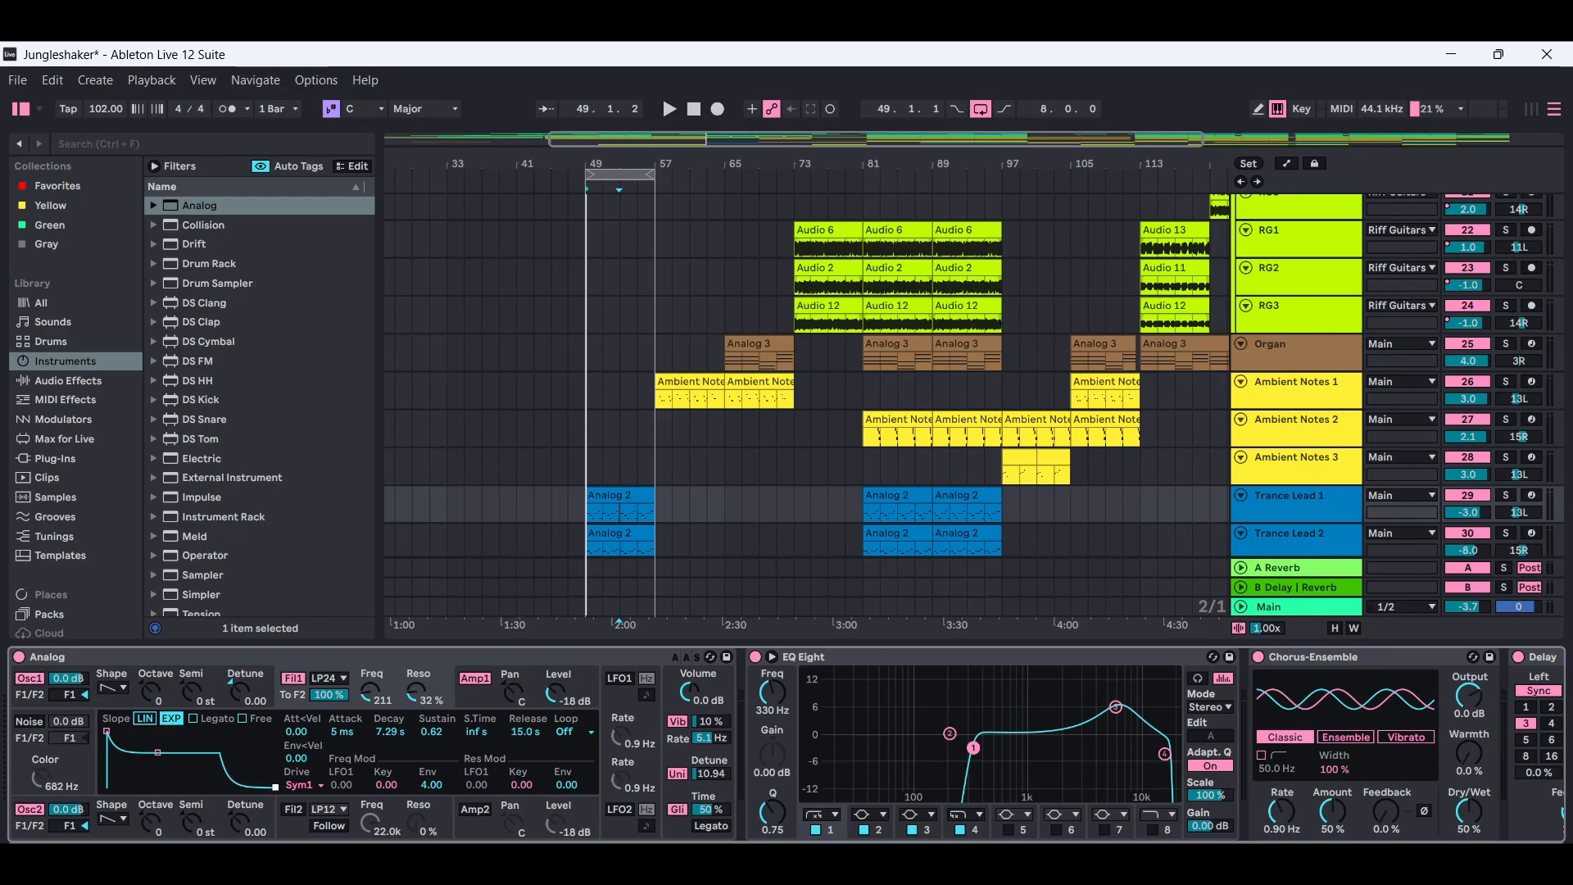
left_click(52, 79)
left_click(61, 102)
Locate Chorus-Ensemble among the browser's audio effects and examine Trance Lead 1's effects through to the Delay.
scroll(1278, 725, "right", 4)
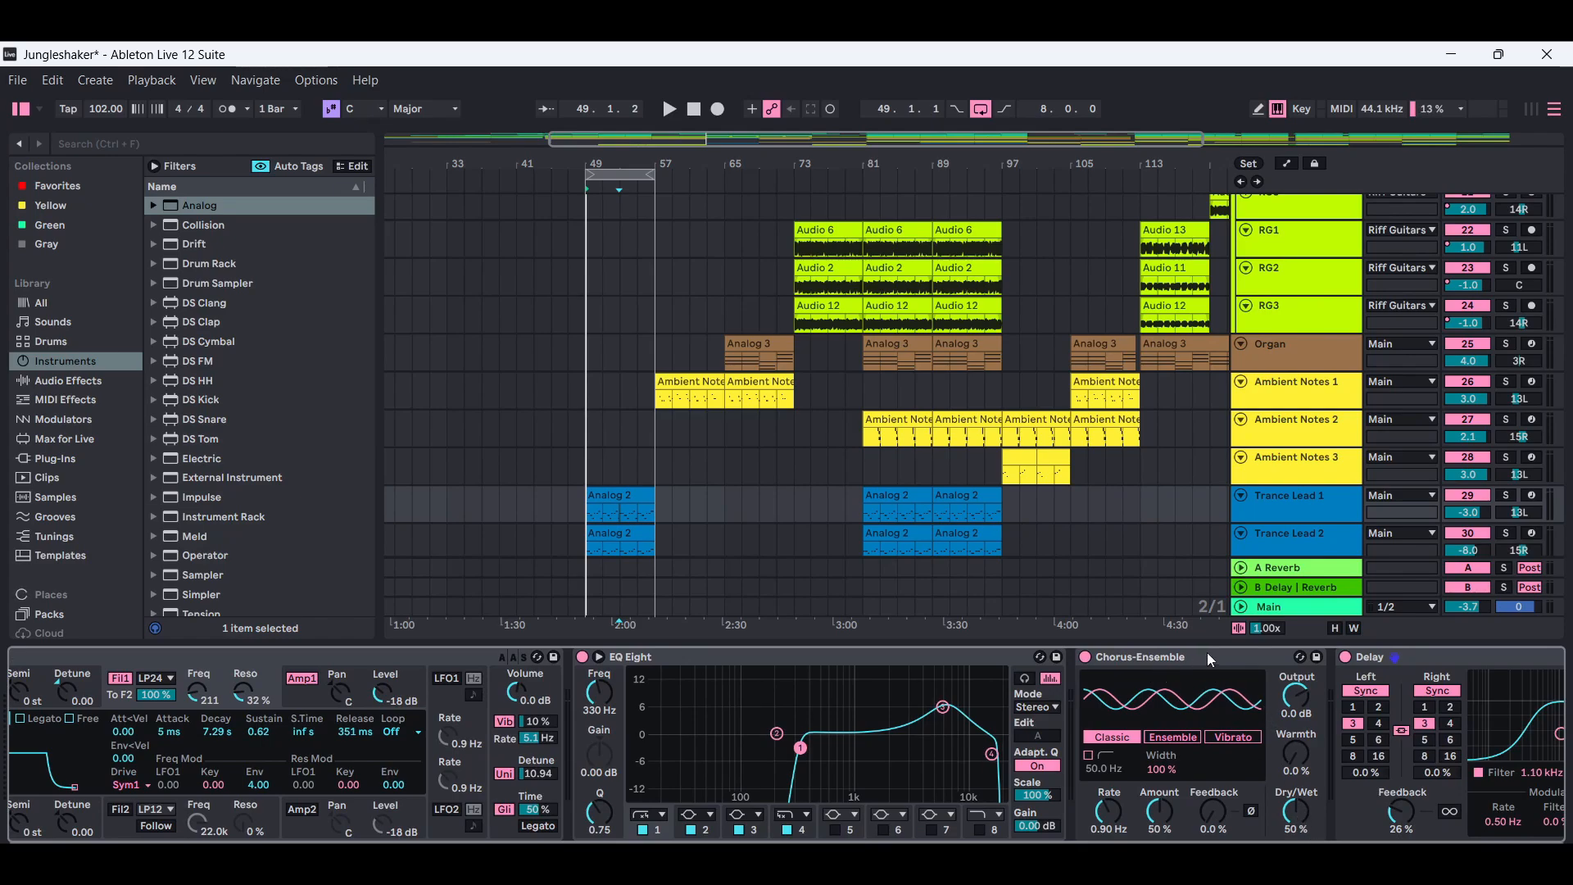
left_click(66, 383)
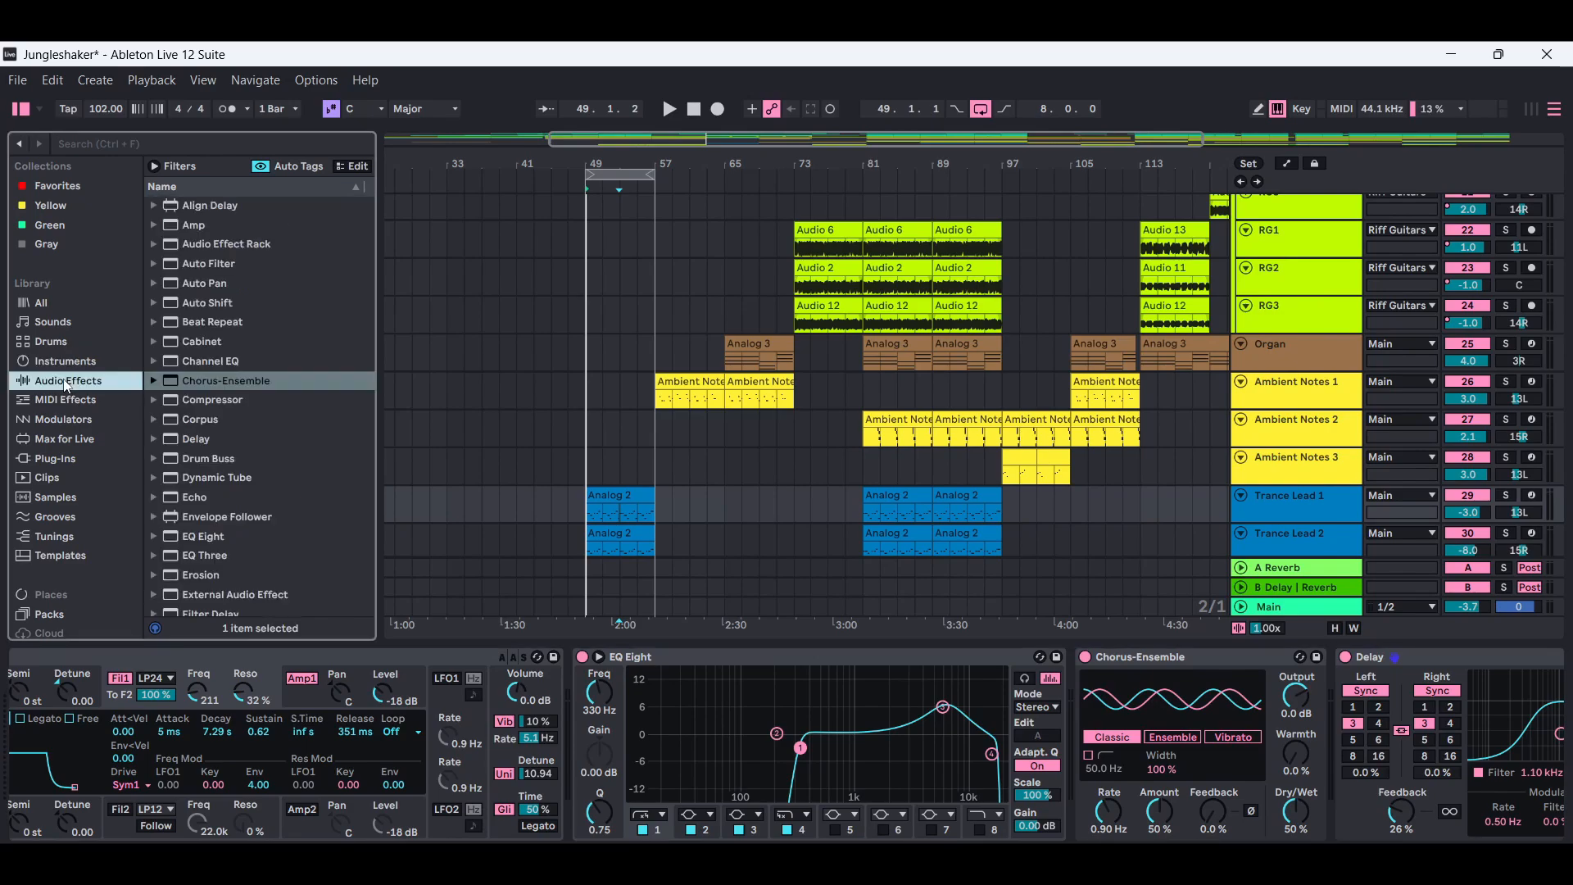
left_click(215, 380)
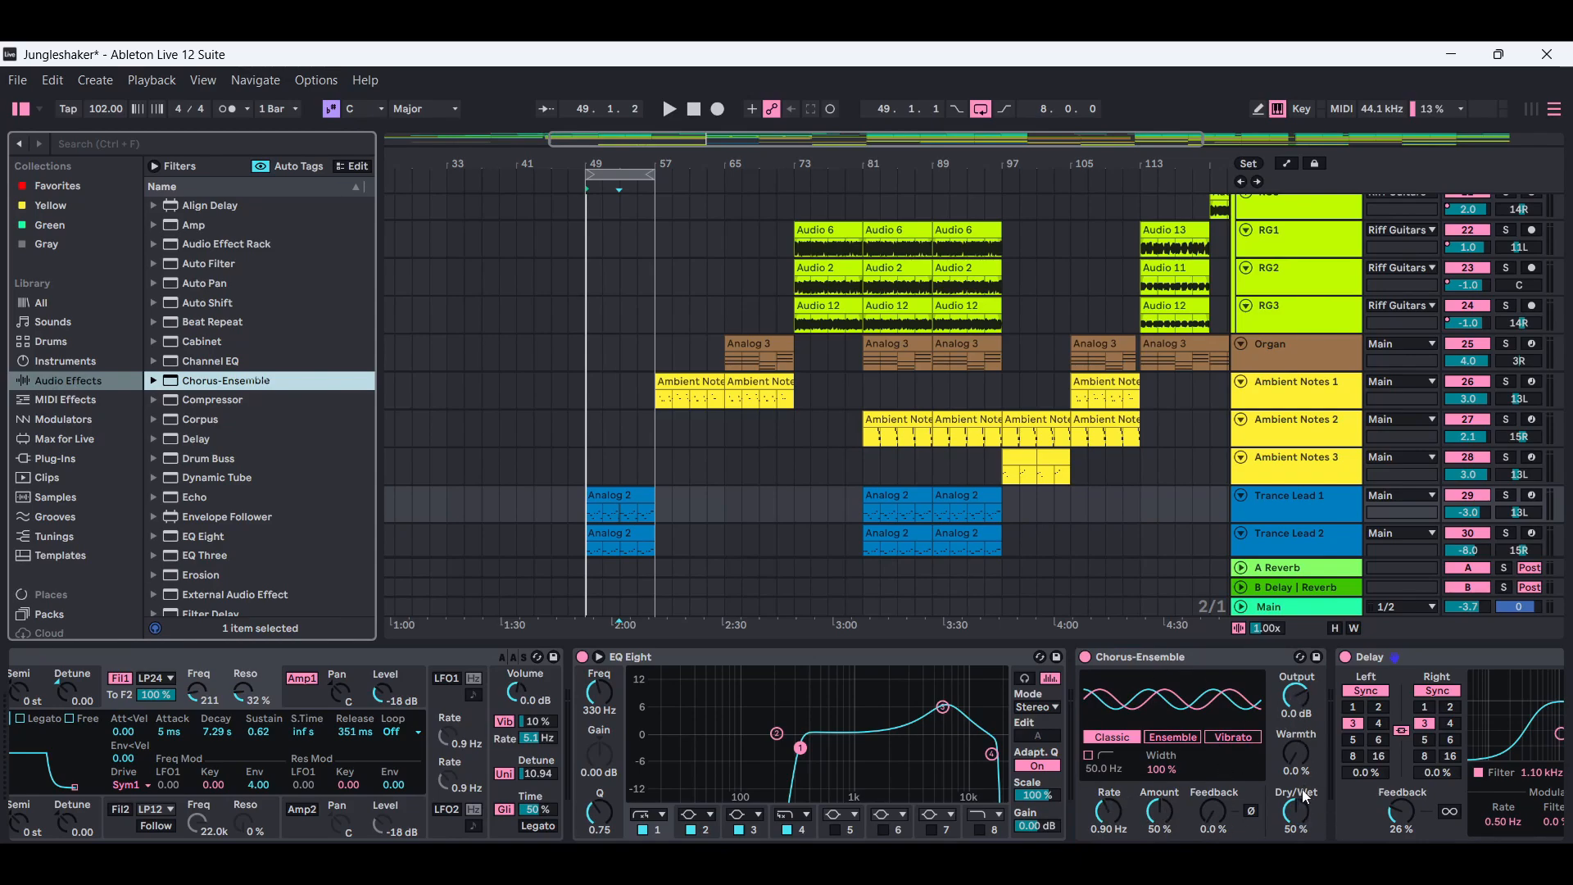
scroll(1304, 796, "right", 3)
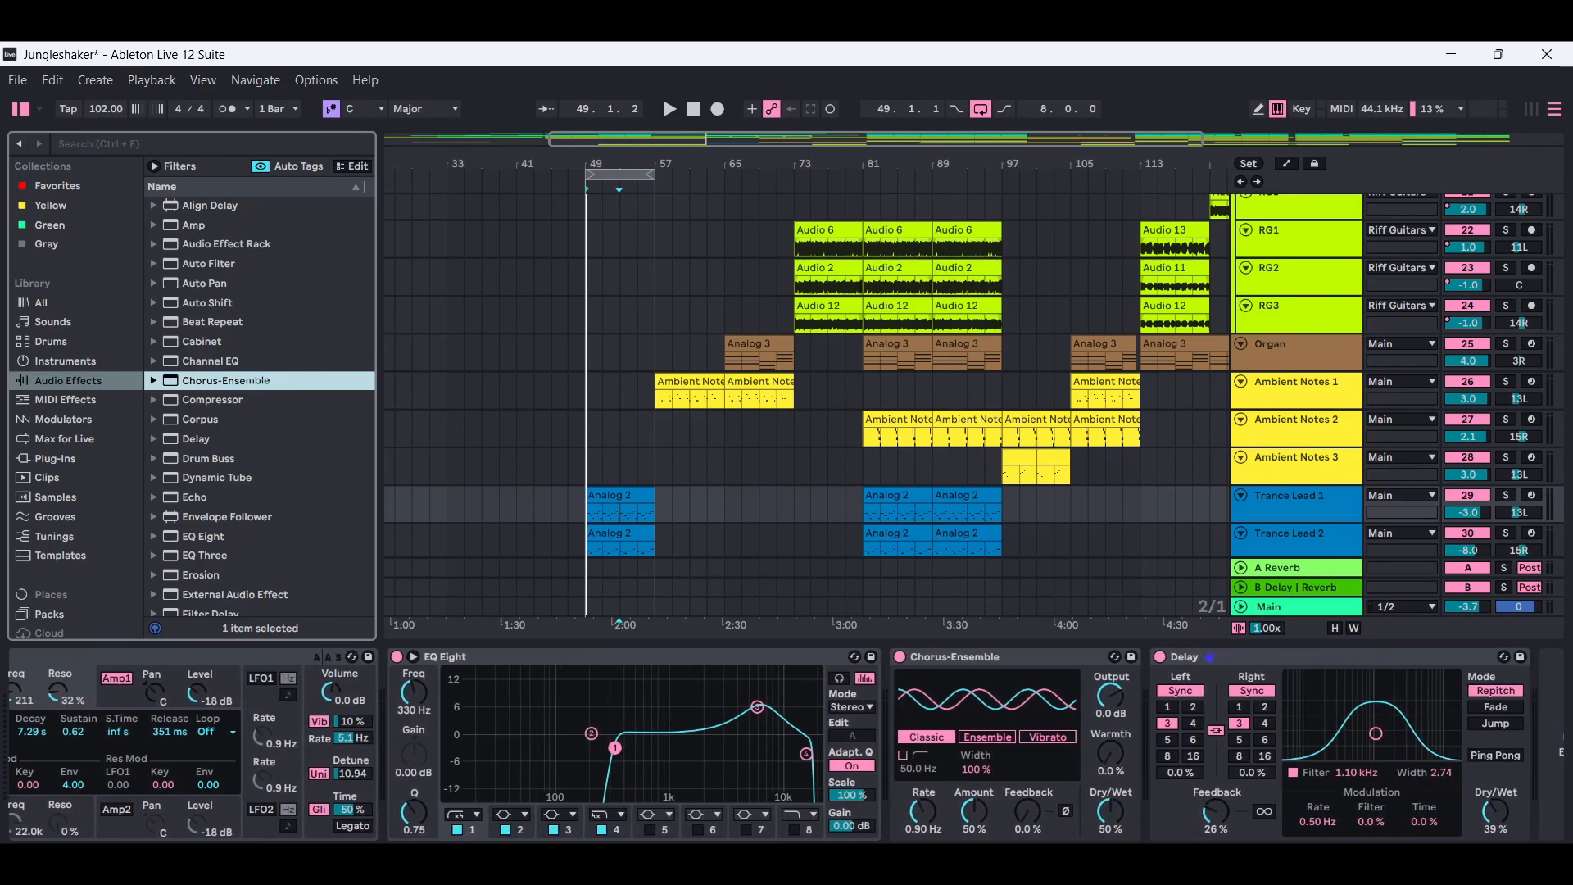
scroll(1315, 760, "right", 1)
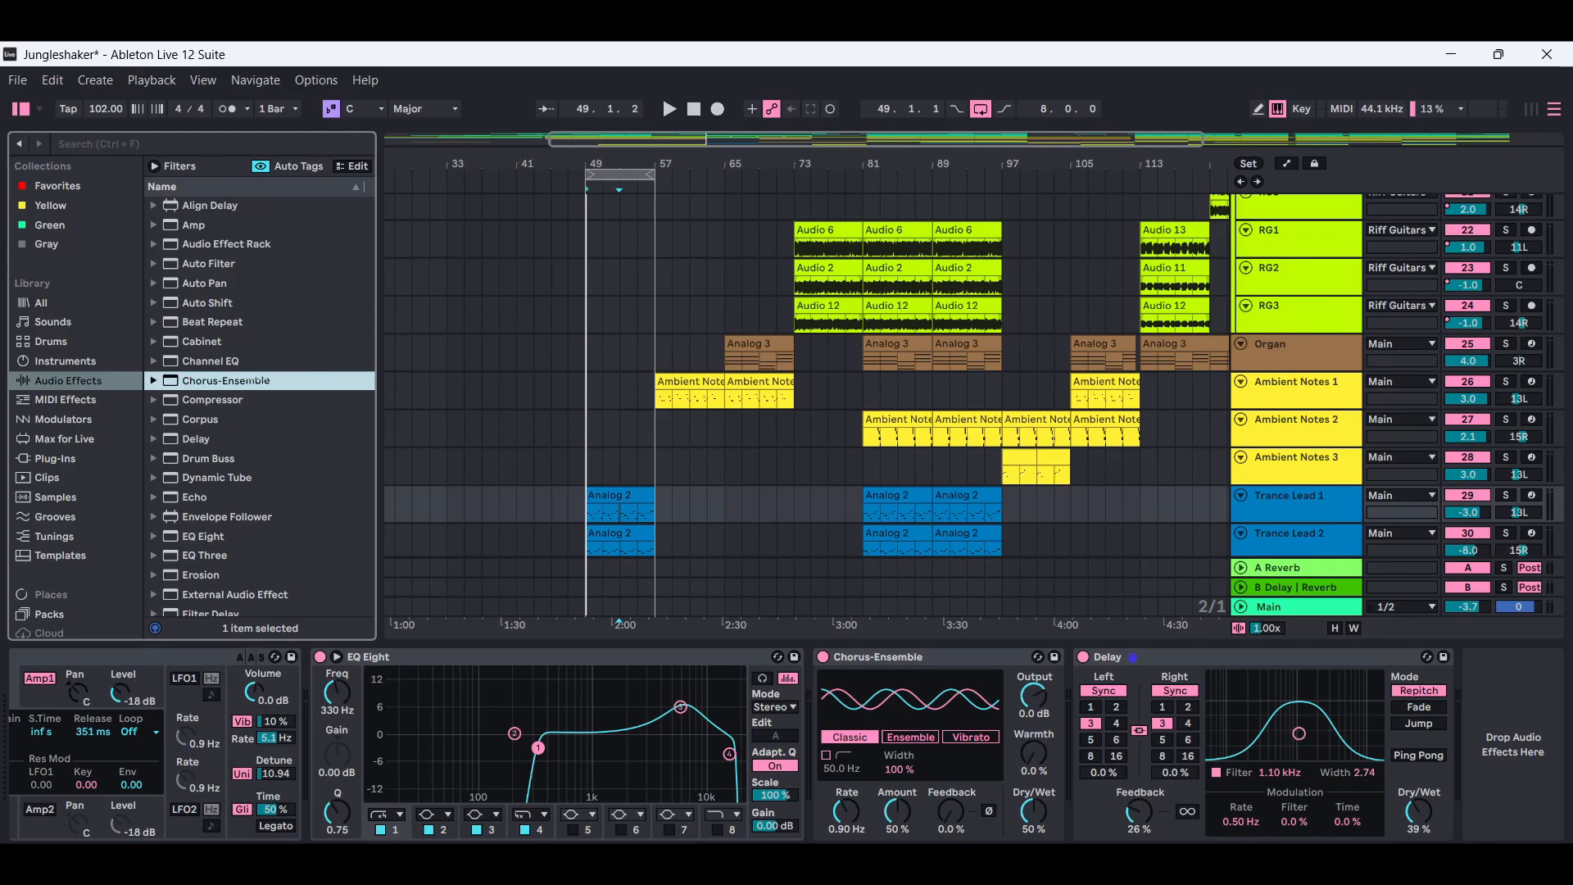
Try widening the Delay's filter to a width of 5.20 at 1.06 kHz, and undo the change.
left_click_drag(1299, 733, 1297, 710)
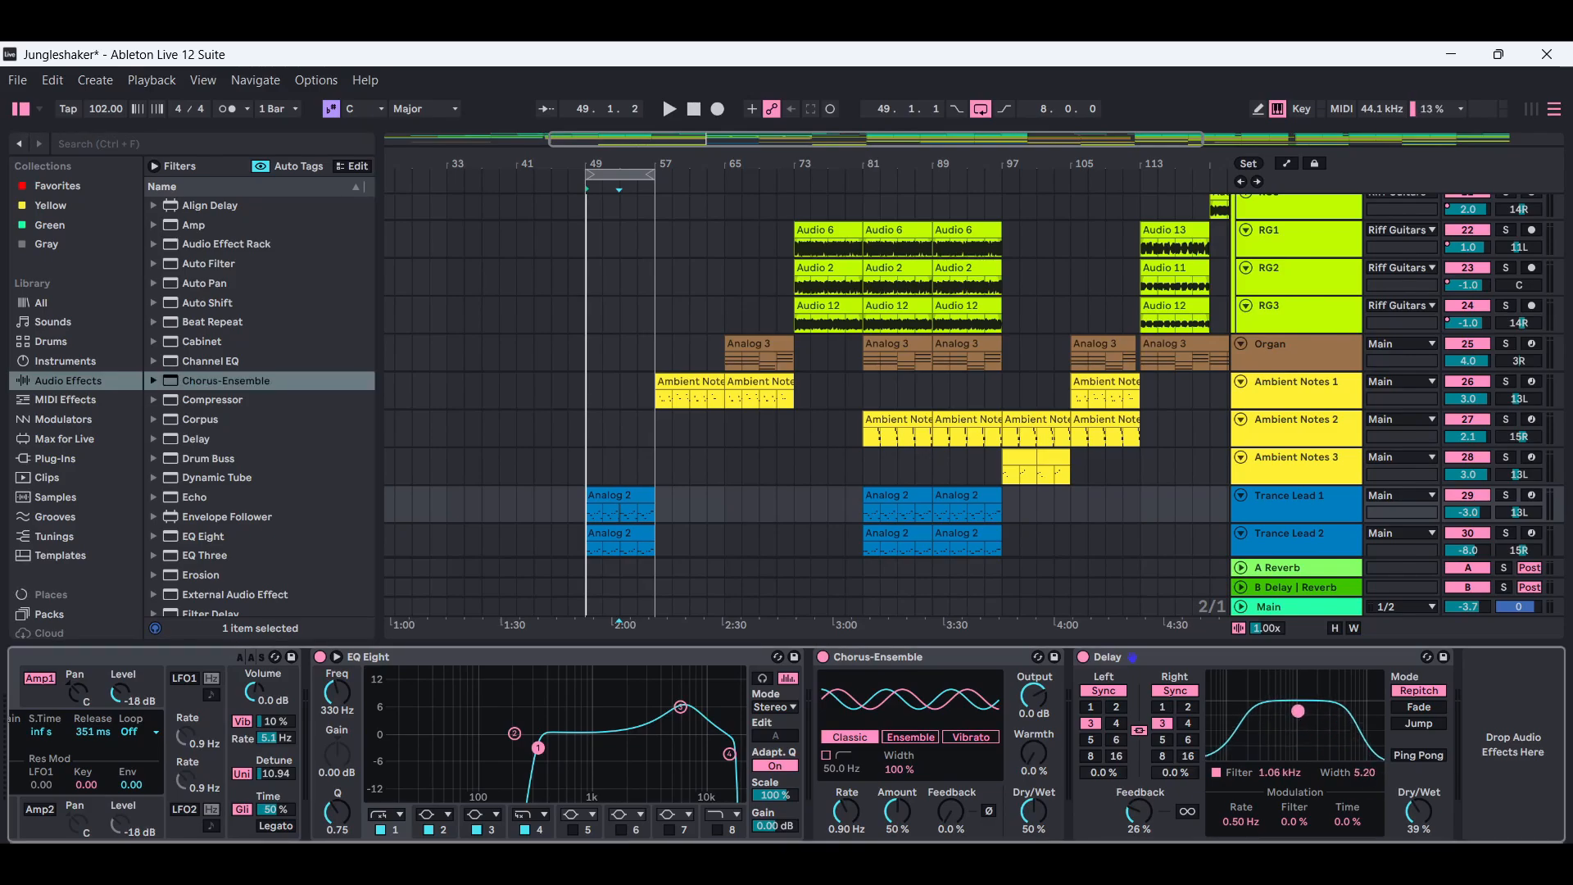
left_click(52, 80)
left_click(77, 107)
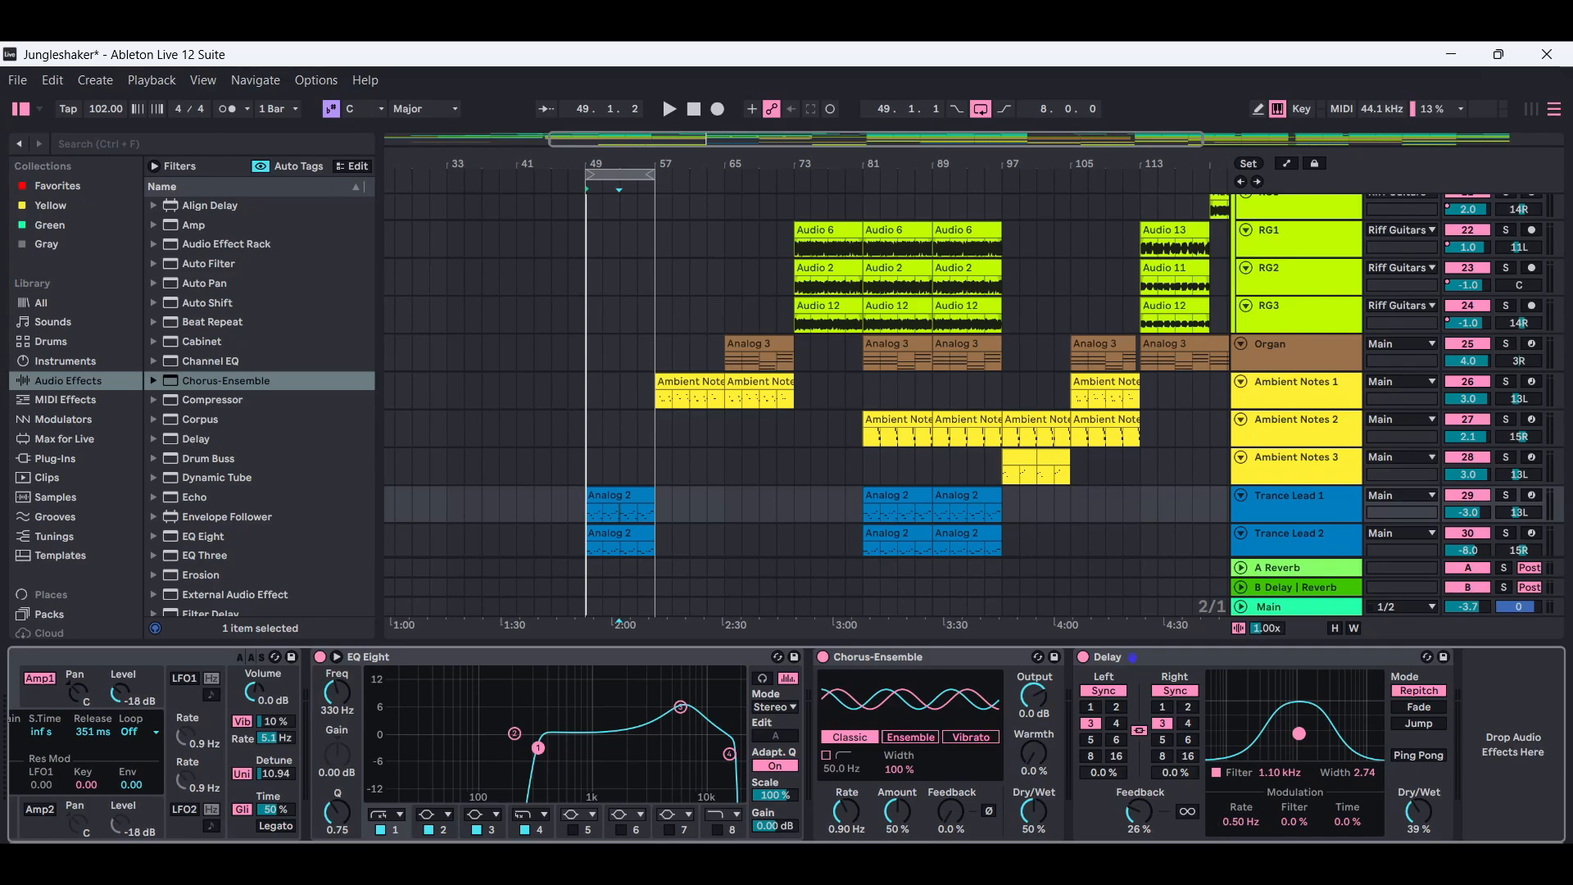
left_click(1303, 506)
right_click(1303, 506)
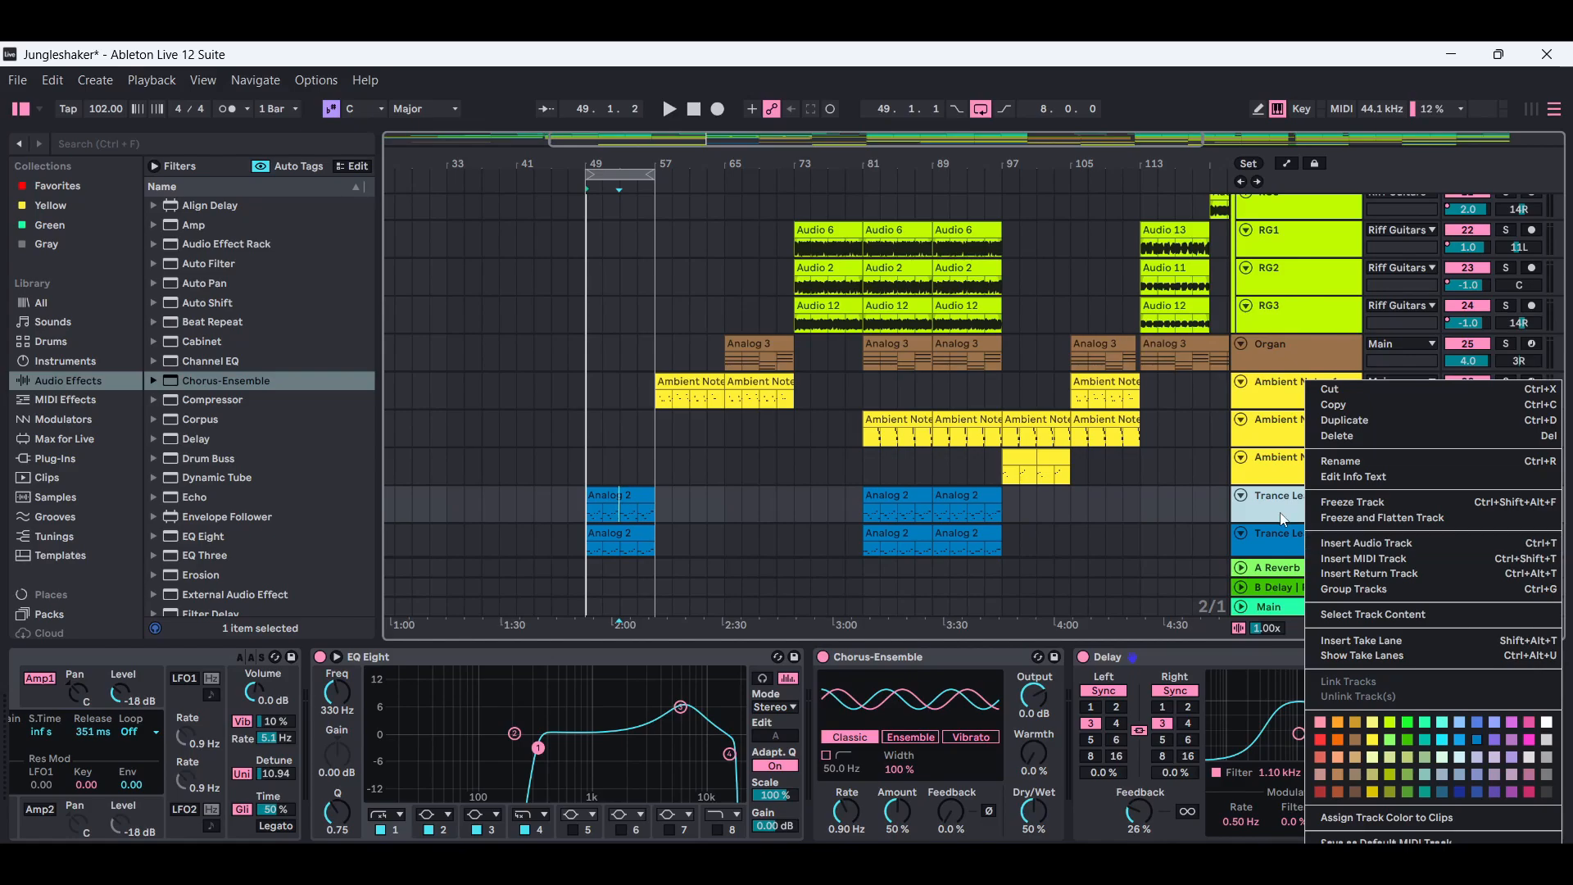
key("Escape")
Compare the Analog filter, EQ Eight, Chorus-Ensemble and Delay settings of Trance Lead 2 with those of Trance Lead 1.
left_click(1276, 538)
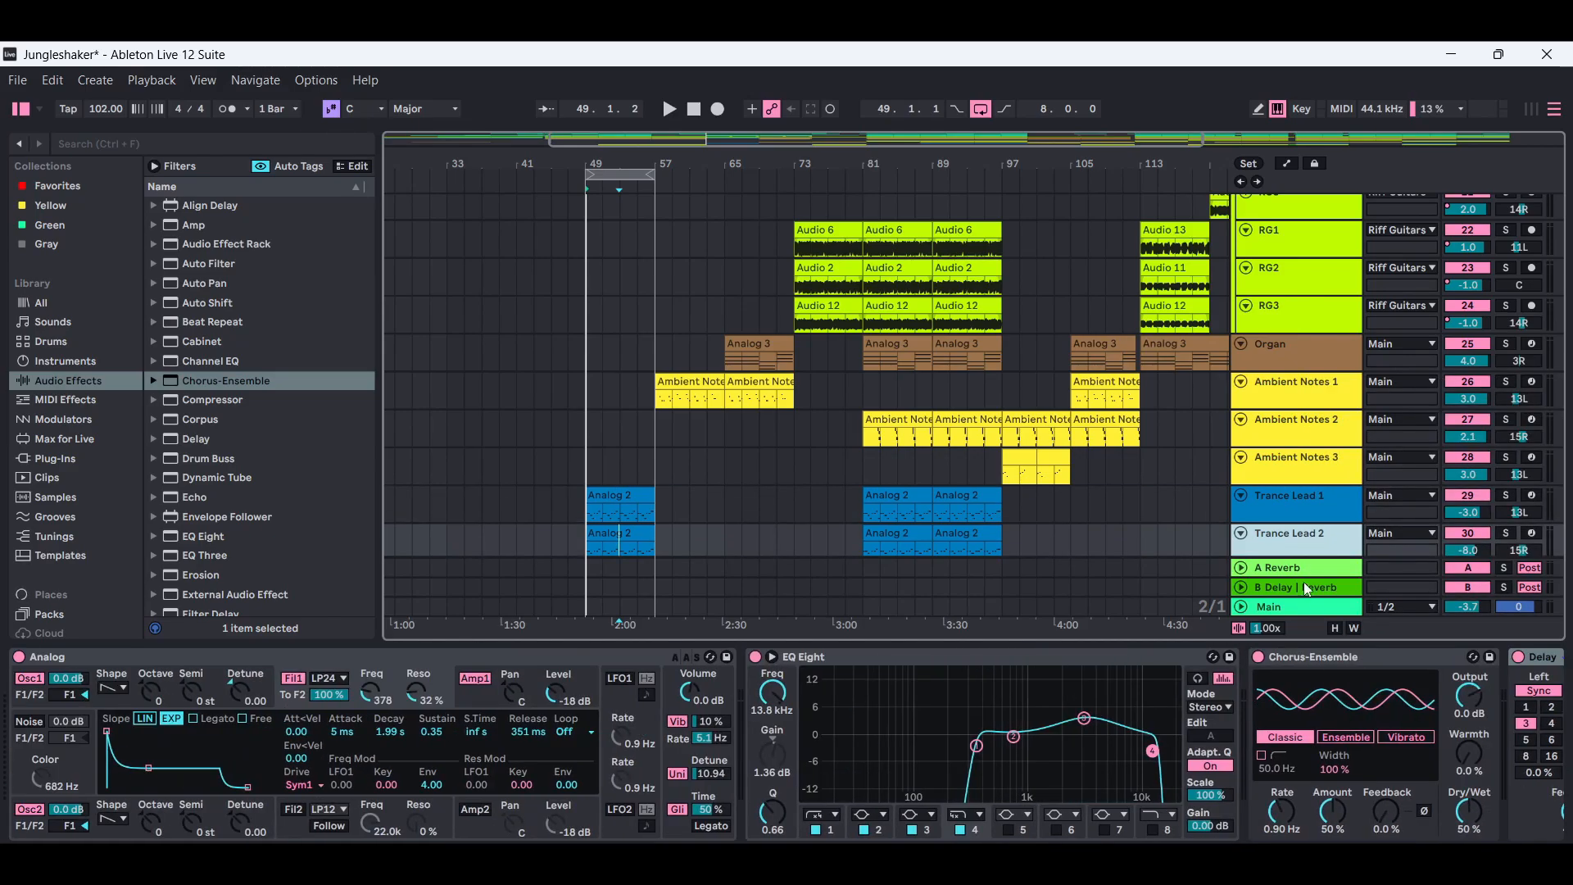
left_click(1296, 503)
left_click(1313, 553)
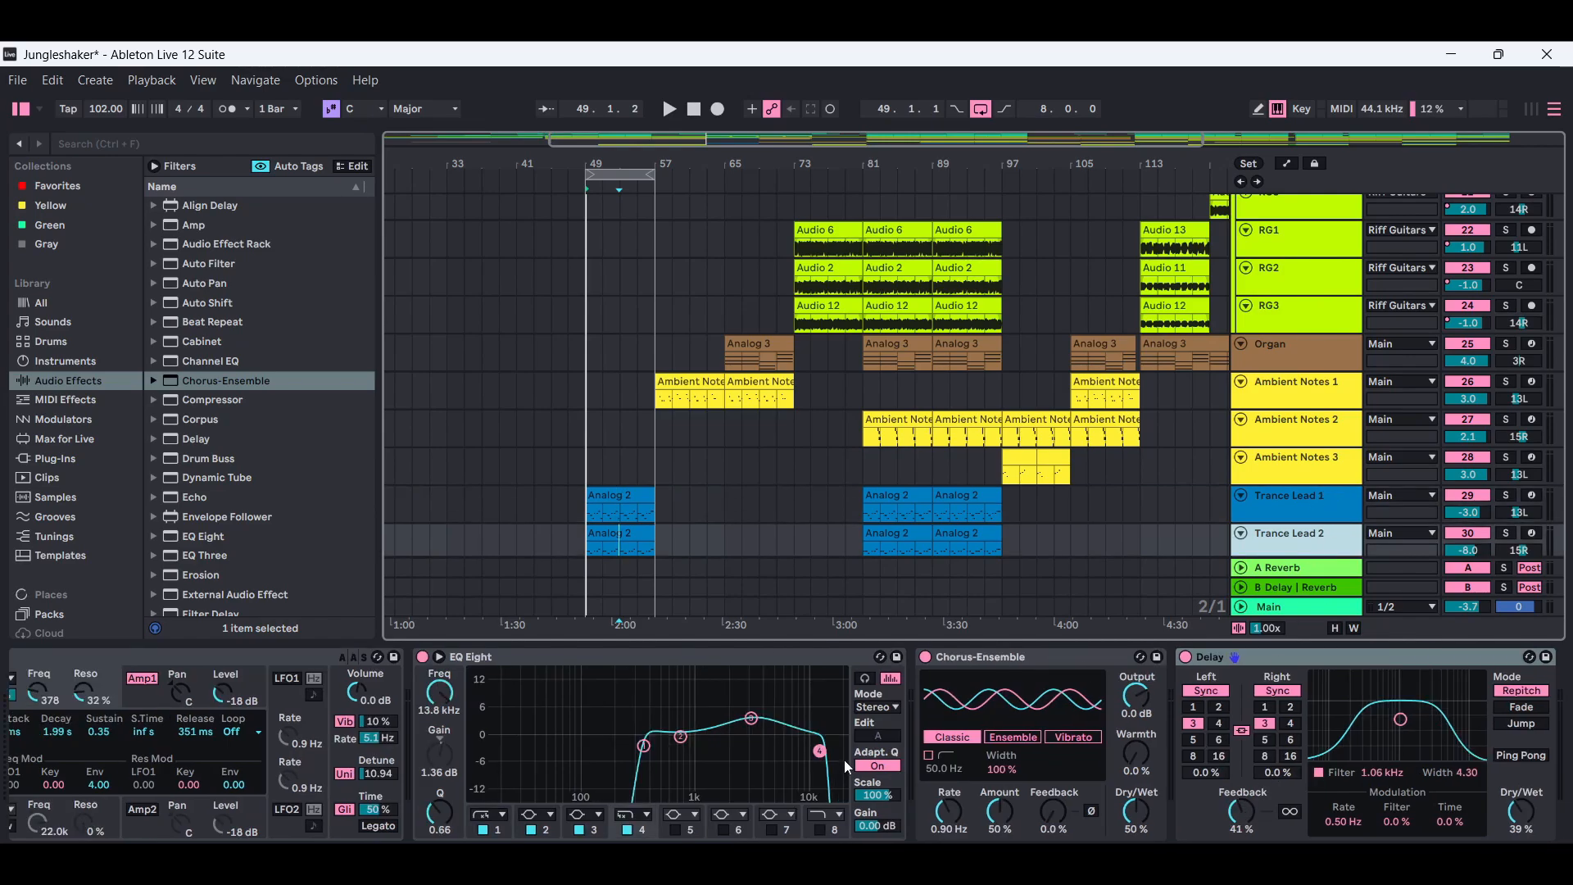
scroll(988, 764, "left", 5)
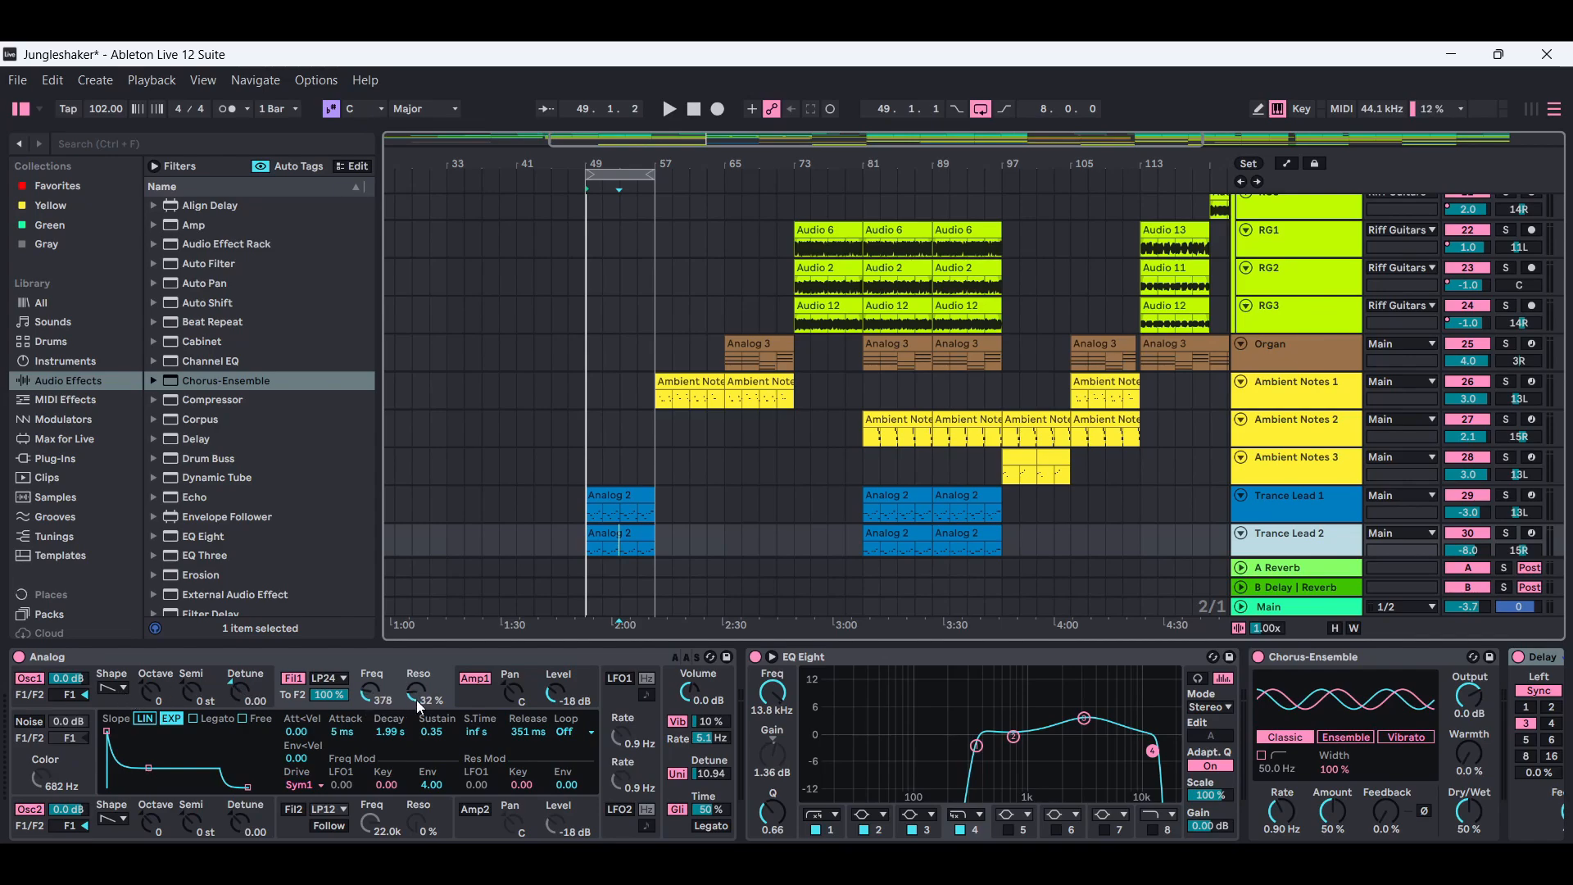
left_click(1308, 507)
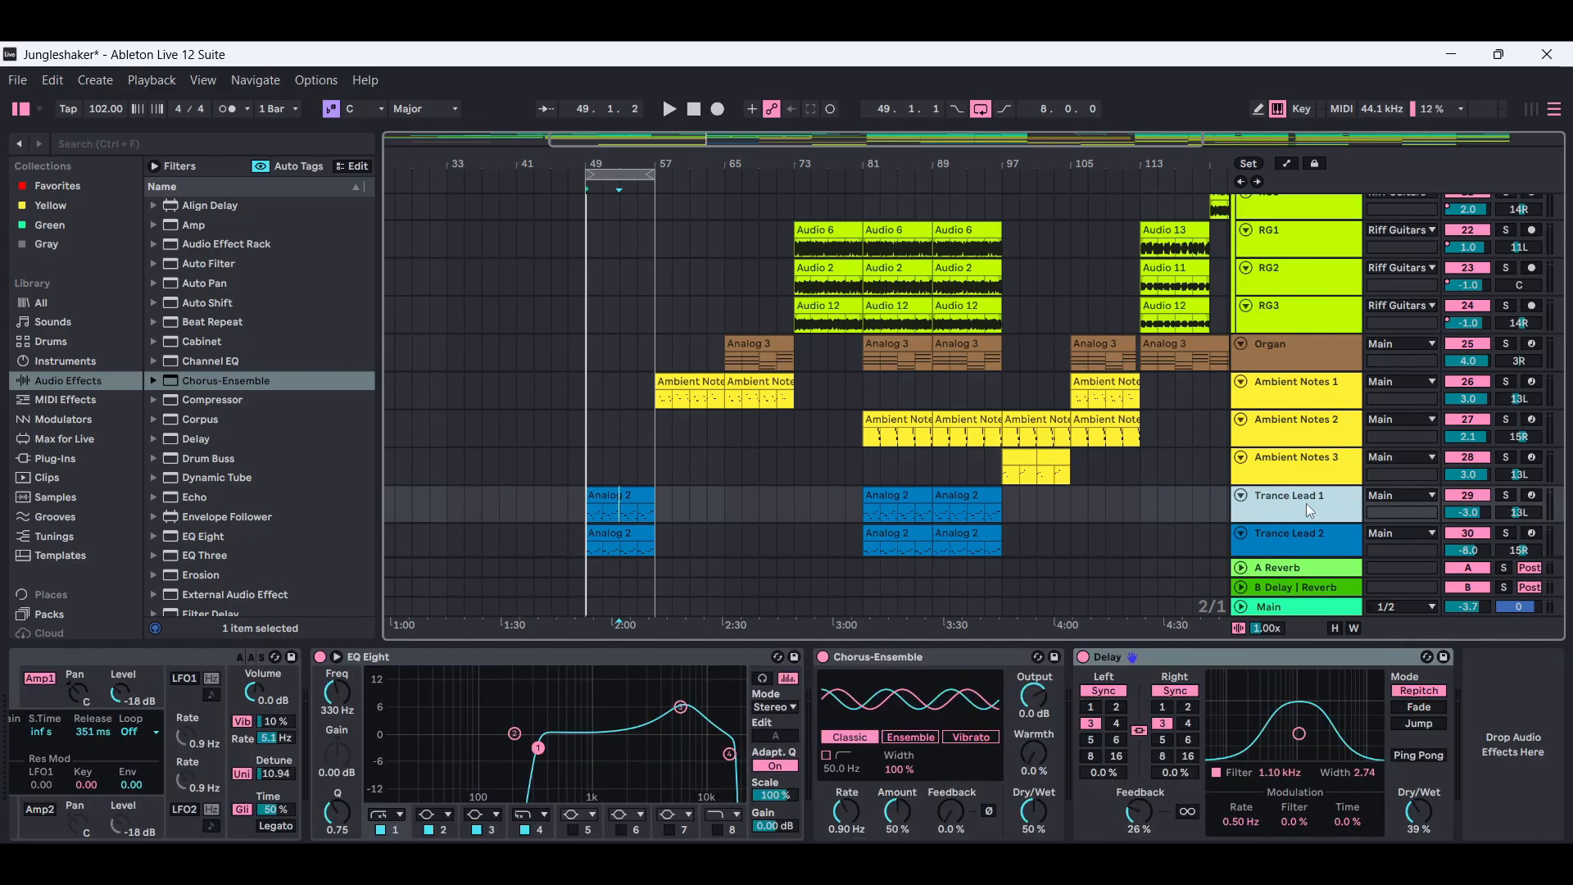
left_click(1391, 854)
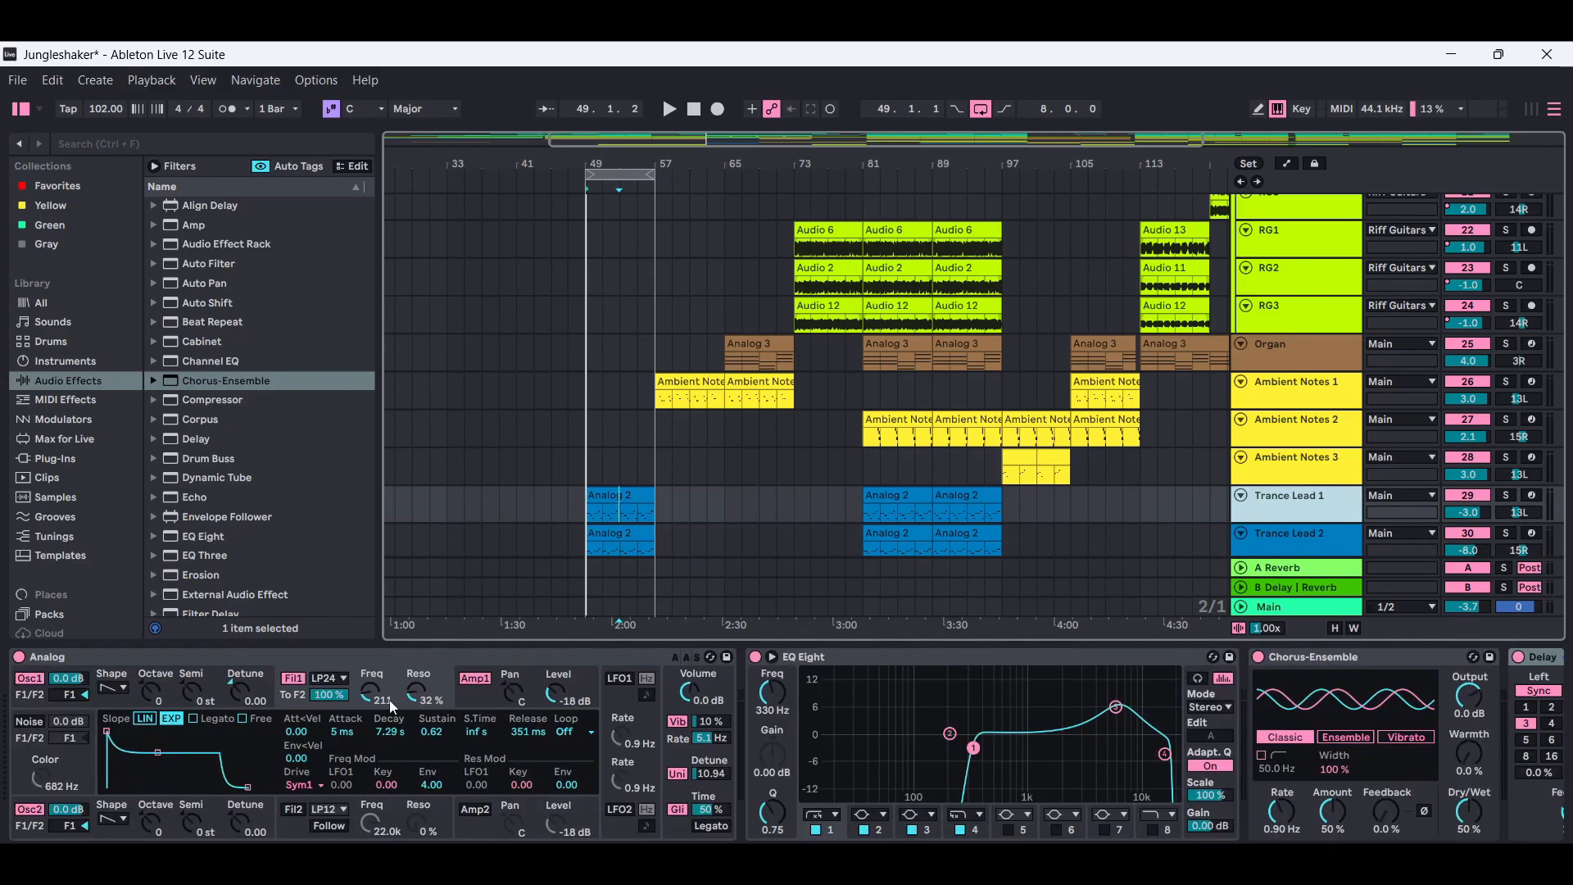
left_click(1301, 557)
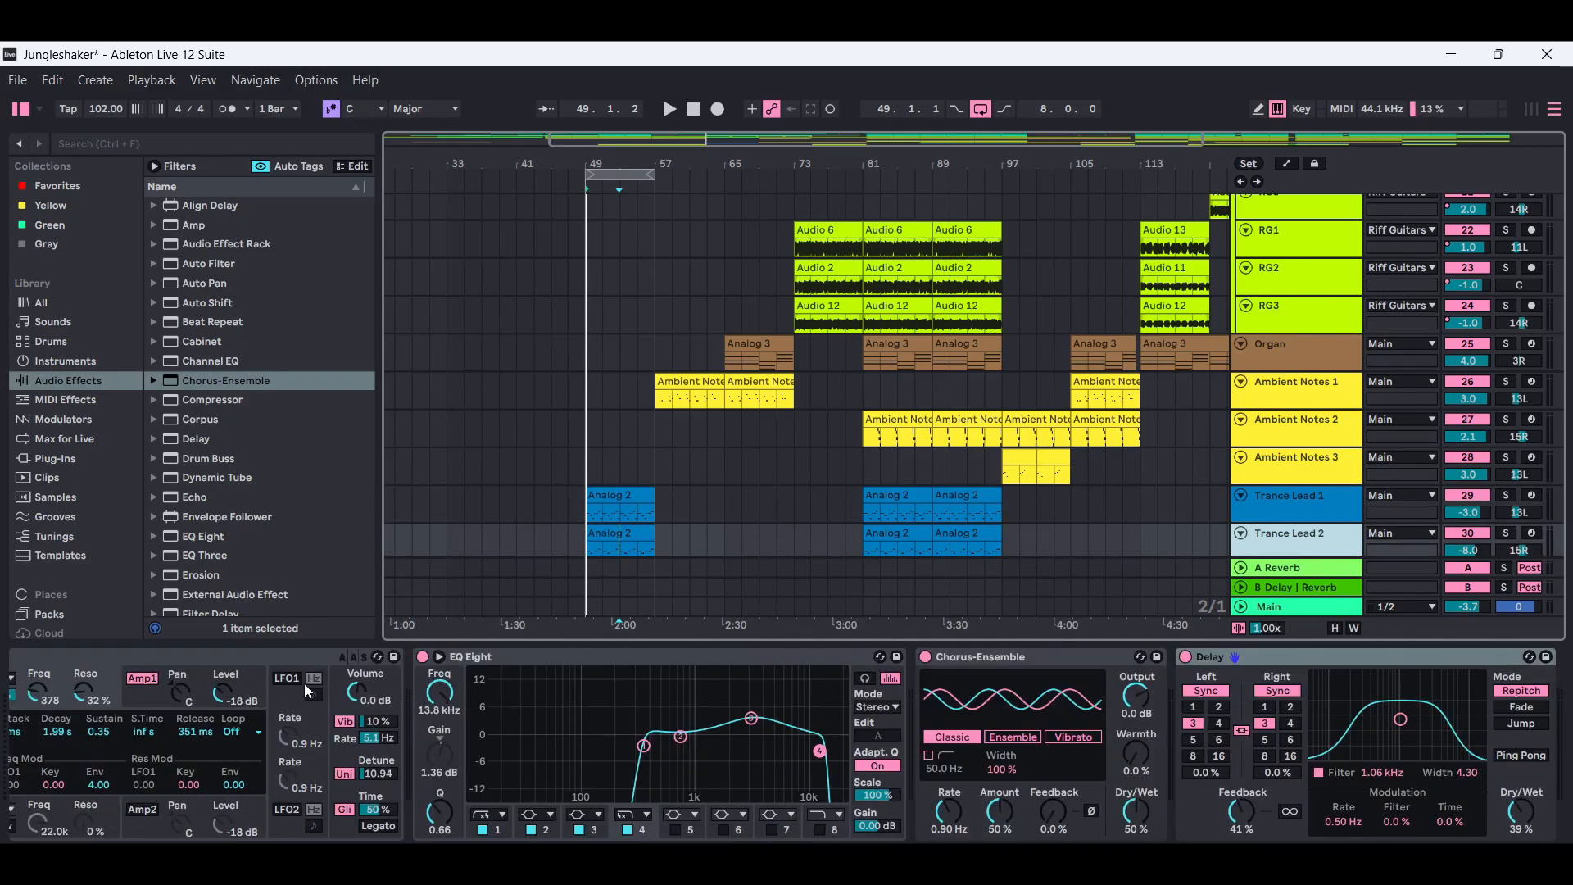
left_click(1391, 853)
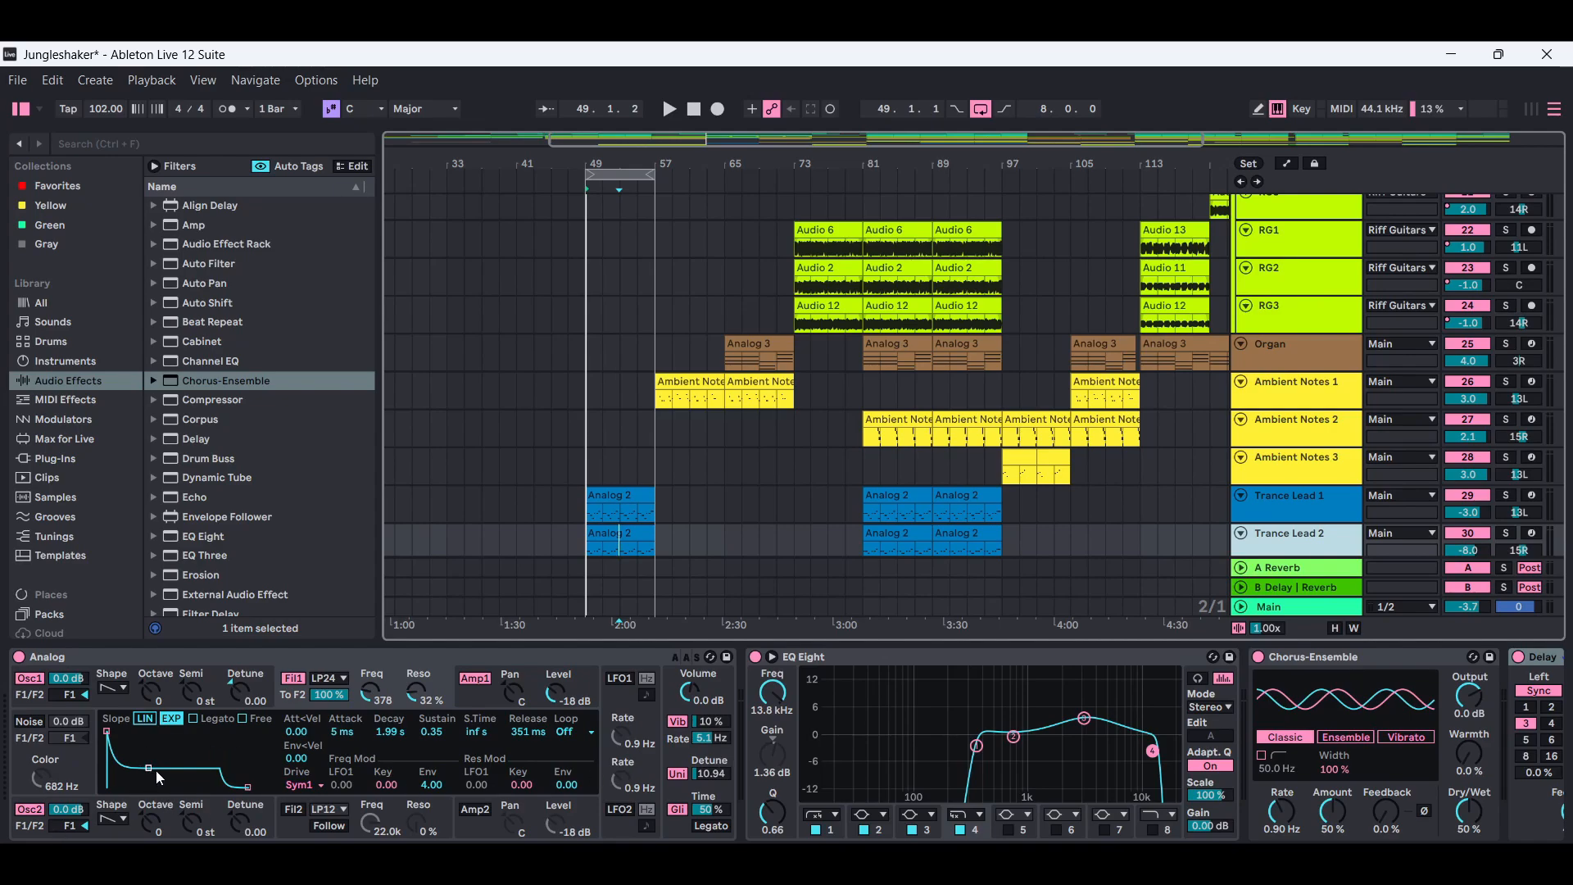
left_click(1301, 504)
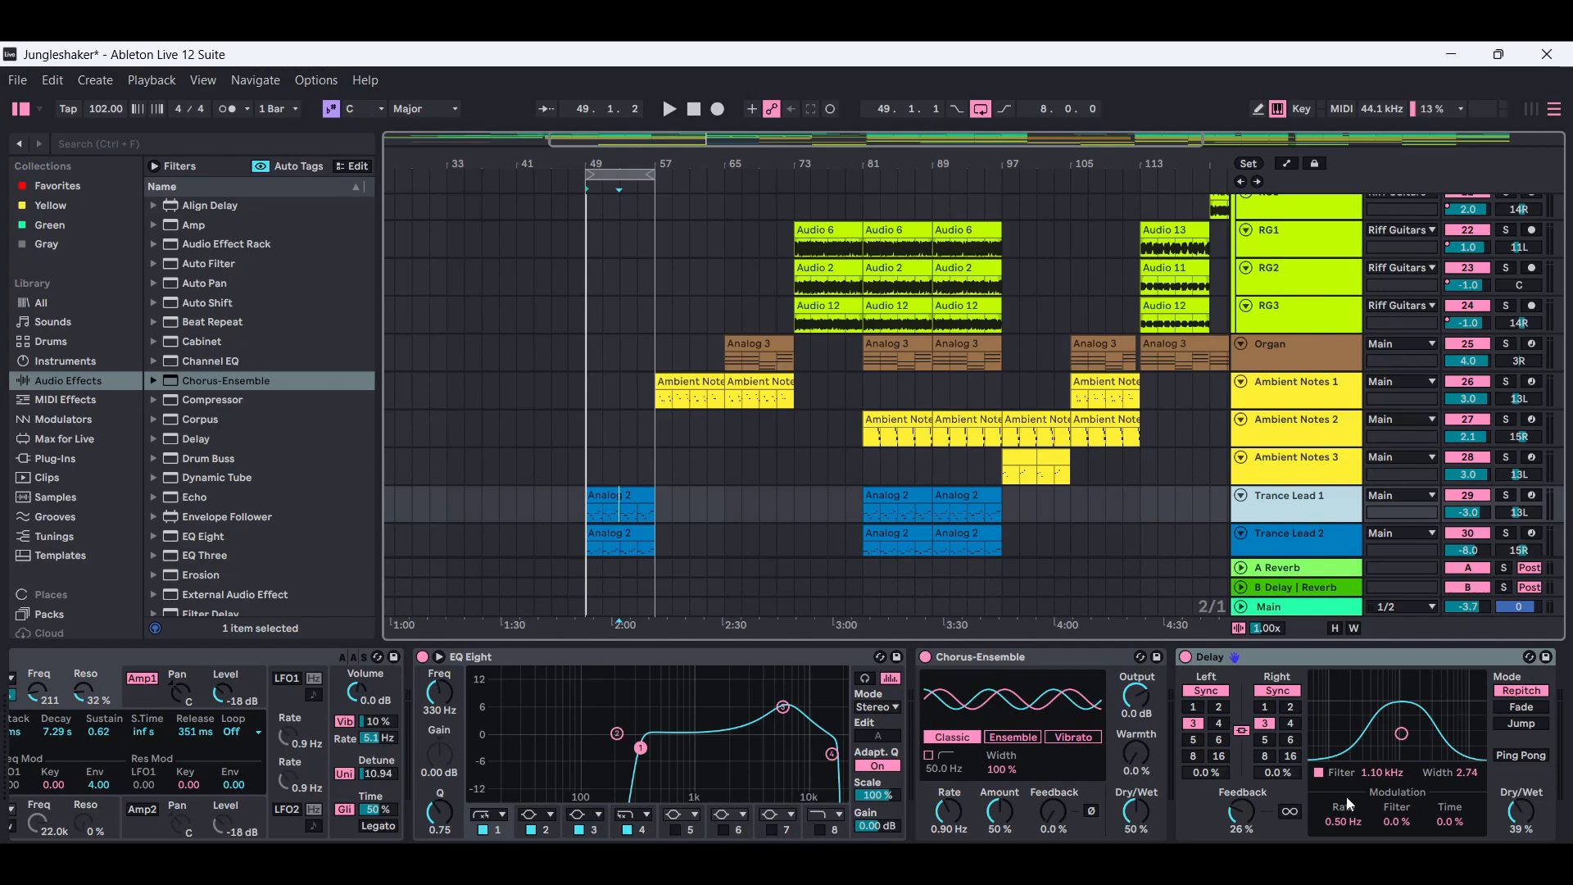
left_click(1353, 860)
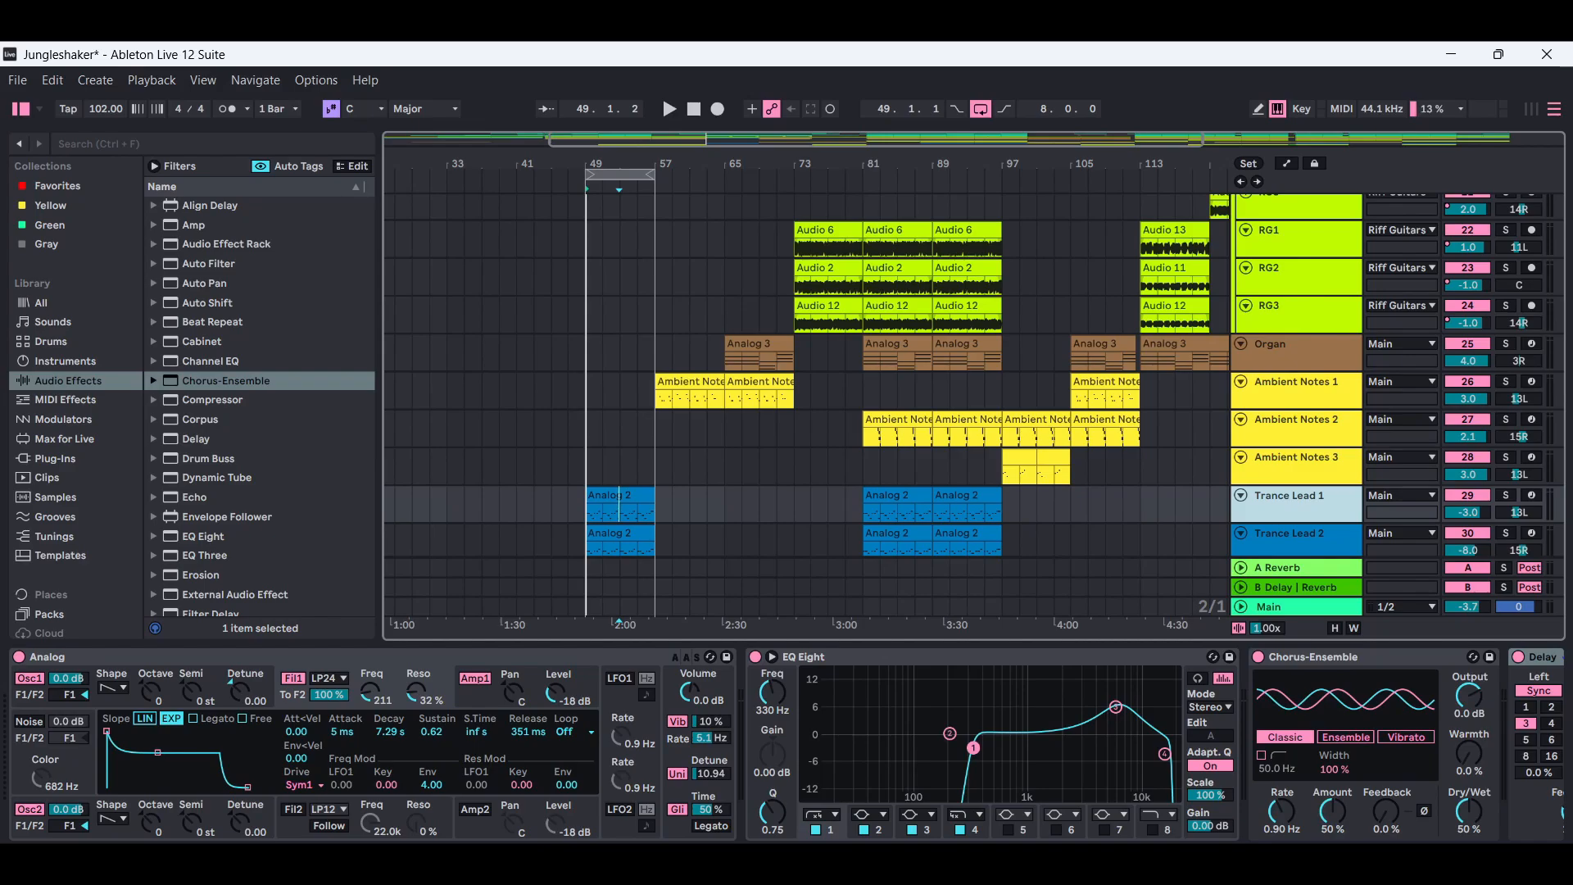
Examine Trance Lead 2's Analog, EQ Eight and Chorus-Ensemble settings, switching between the two trance lead tracks.
left_click(1262, 859)
left_click(1319, 552)
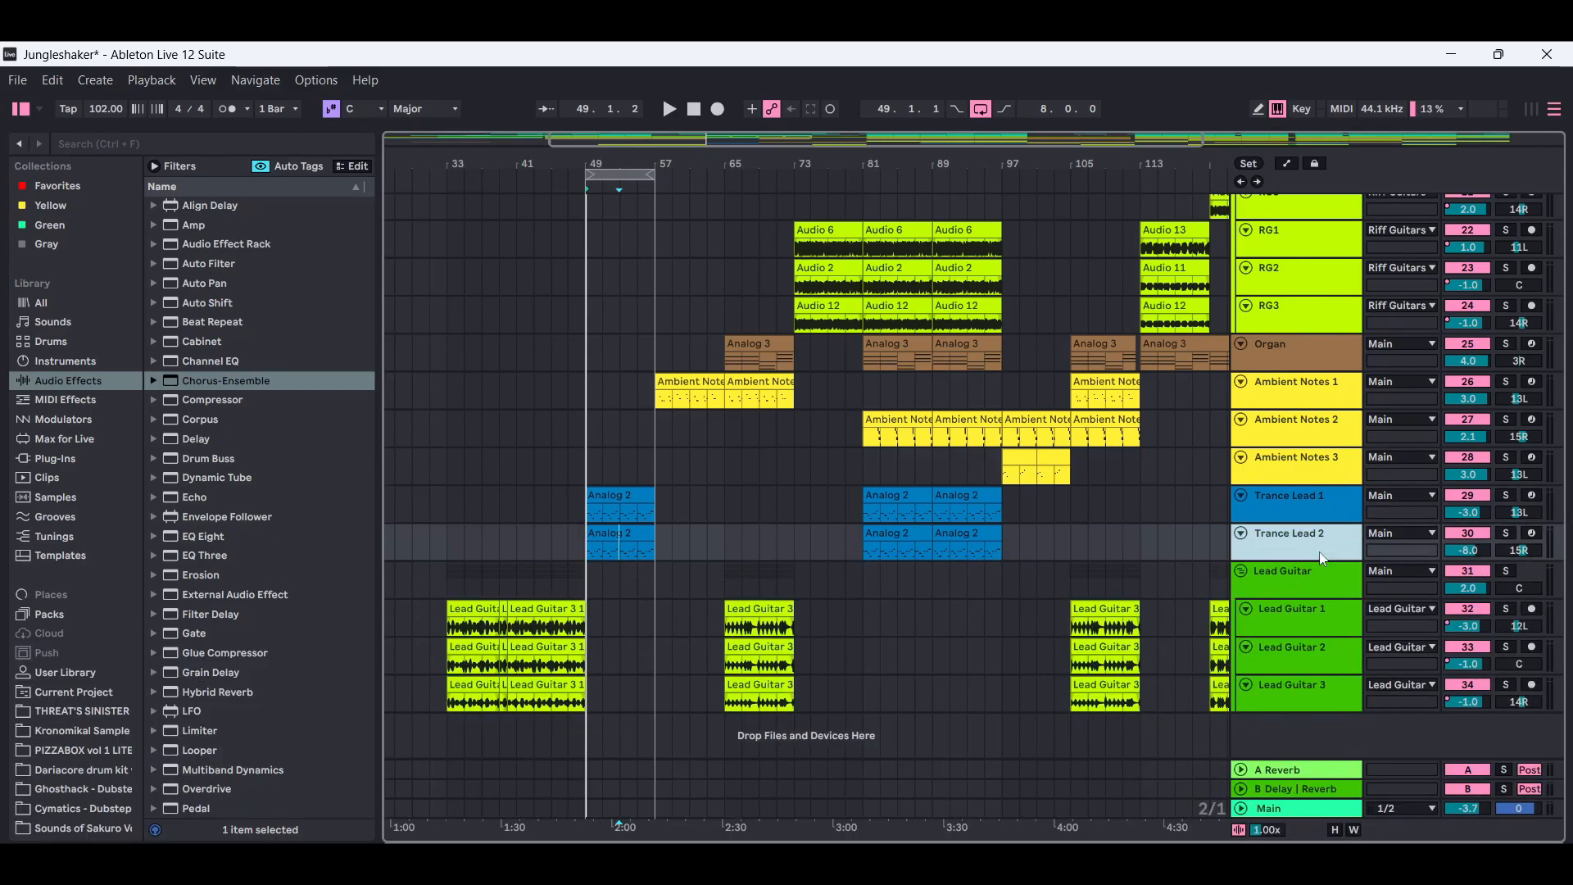
left_click(1262, 858)
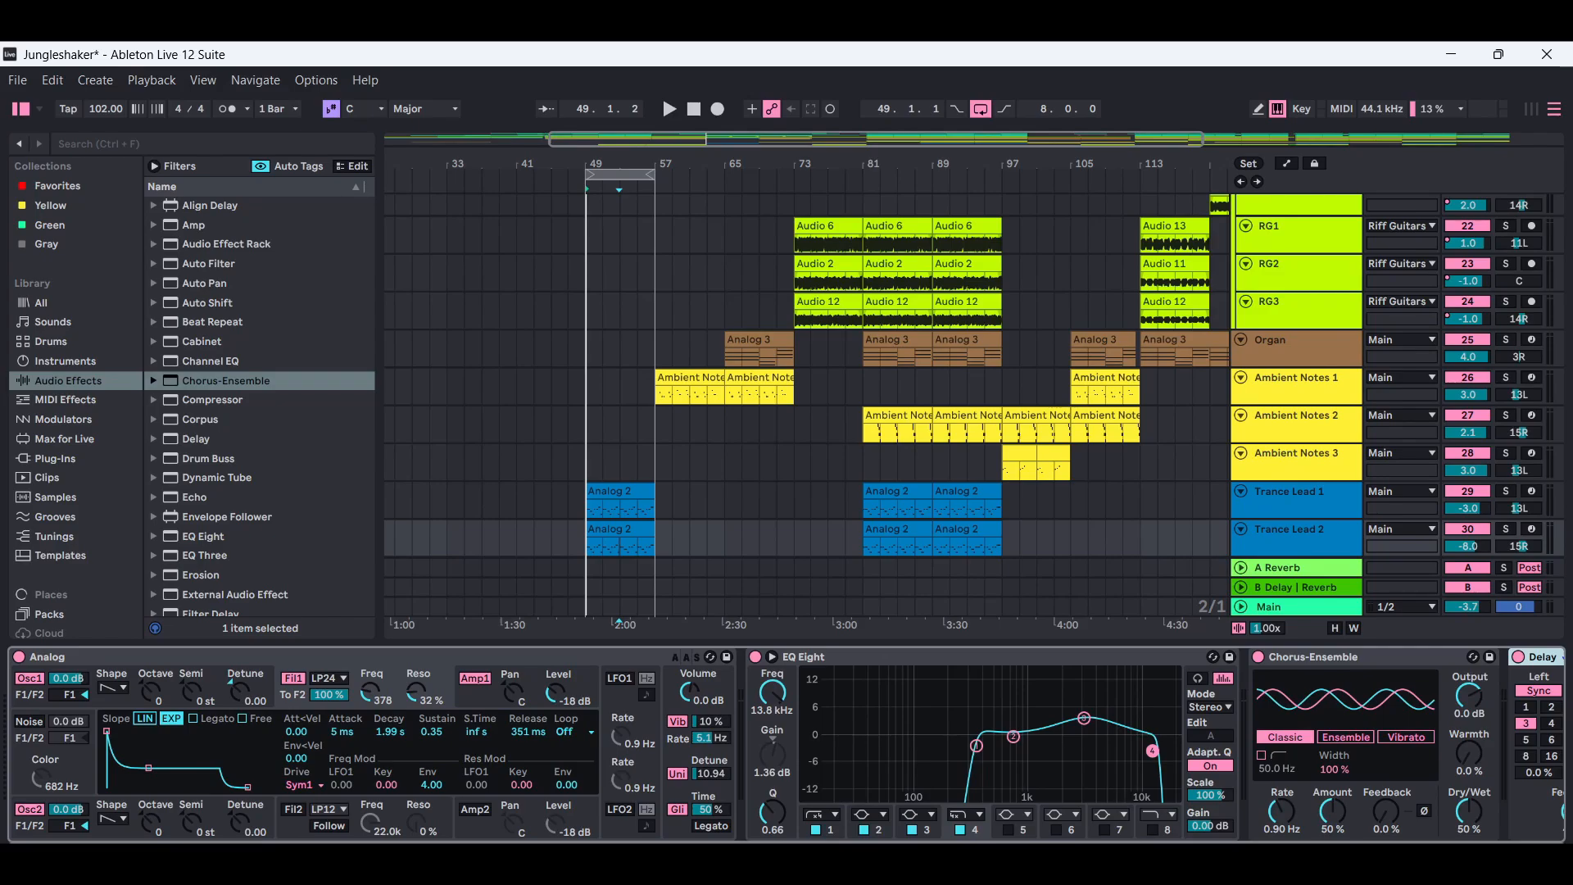
key("ctrl+alt+l")
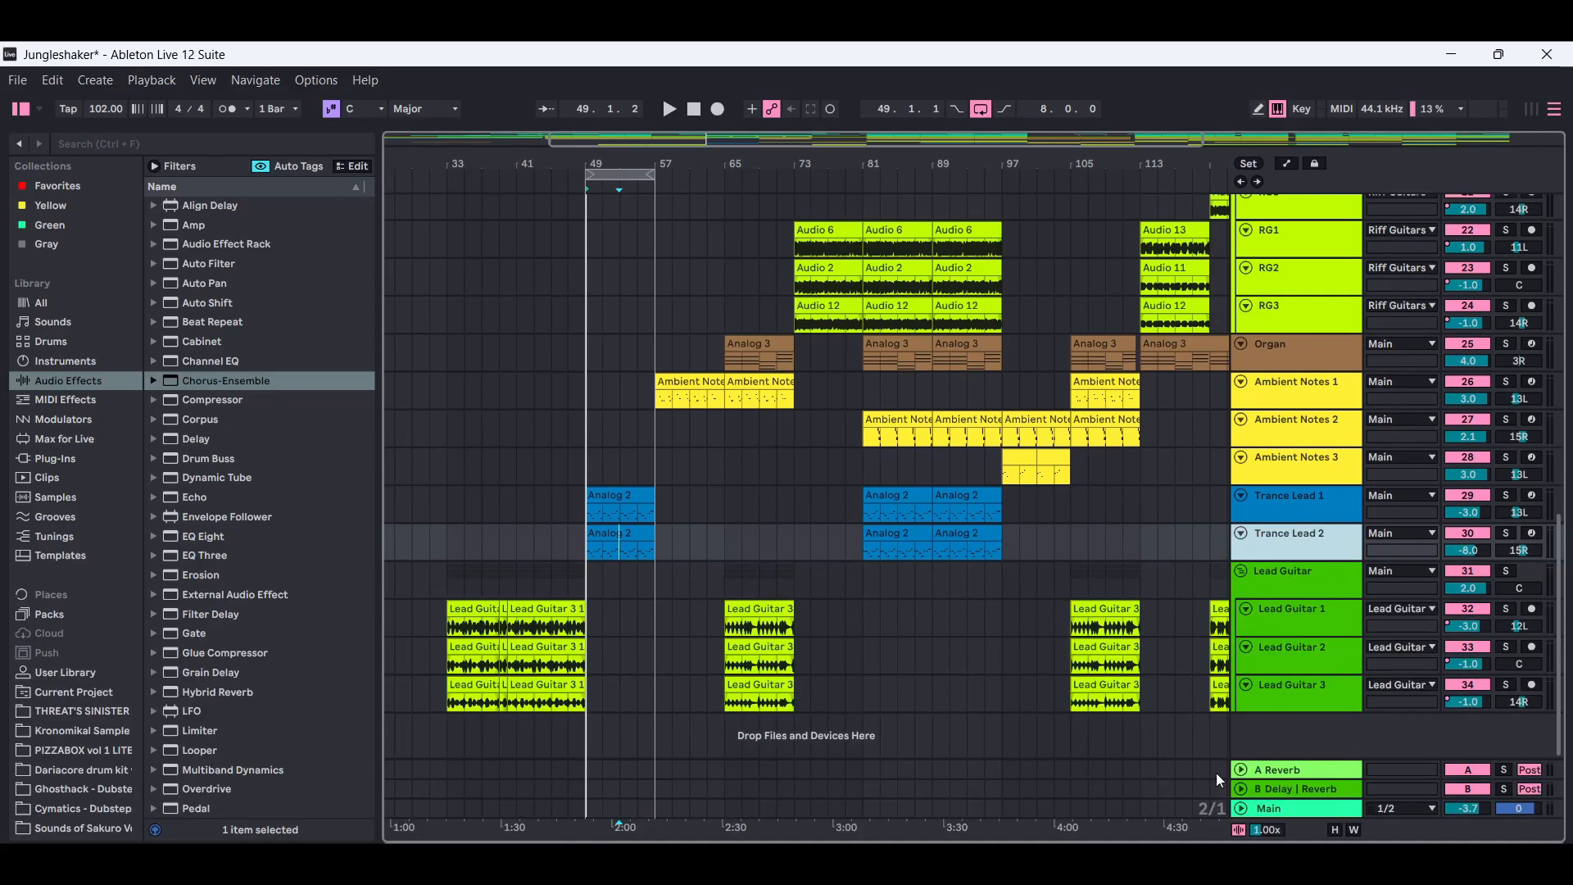
left_click(1288, 503)
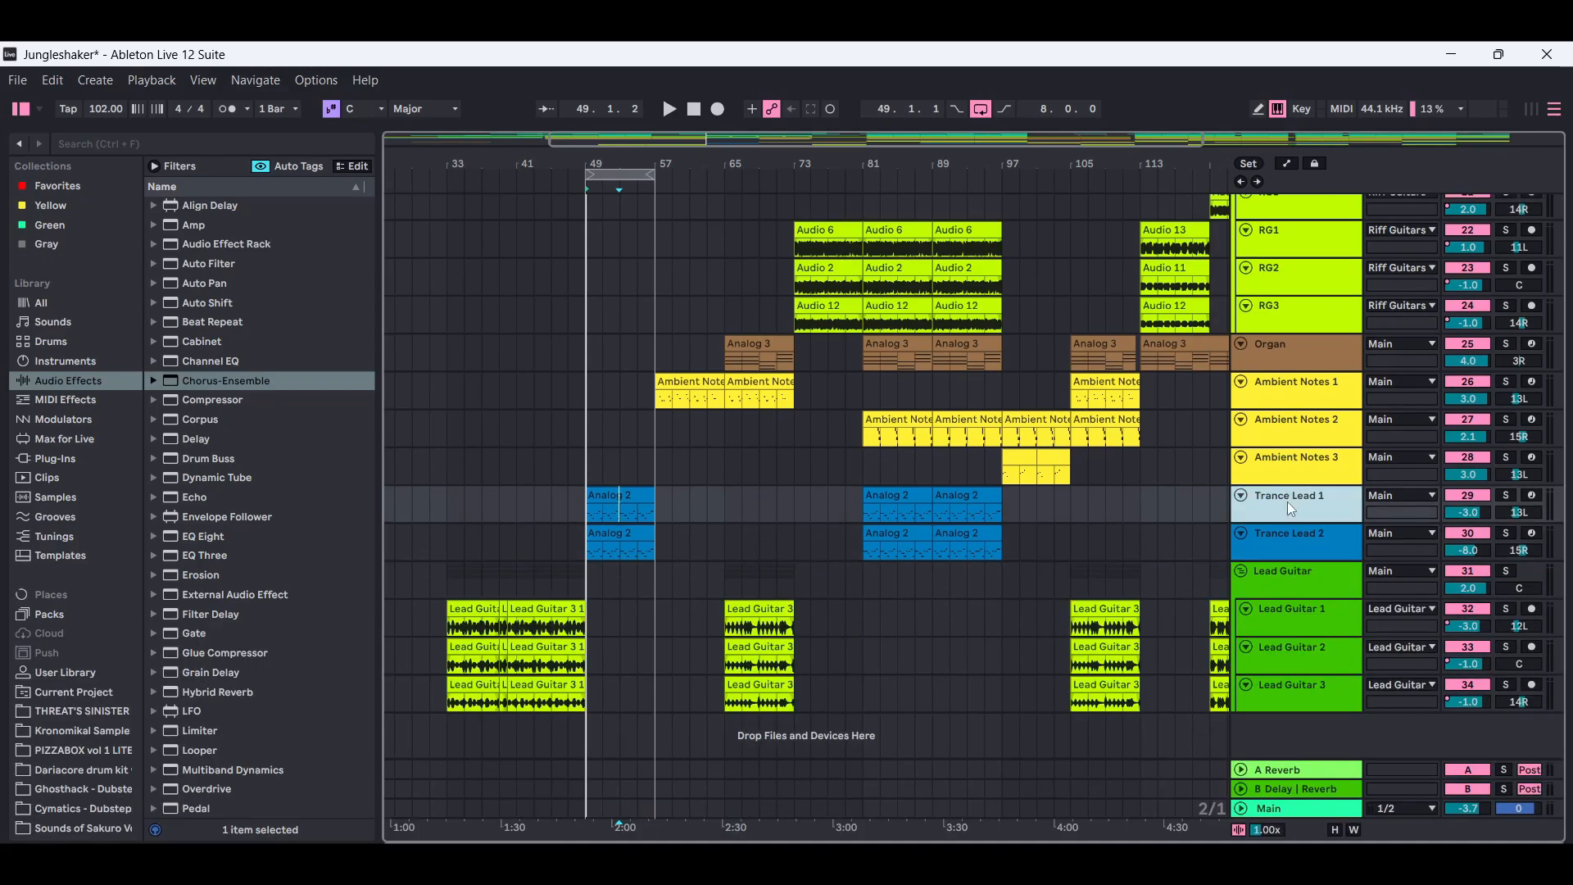
left_click(1298, 544)
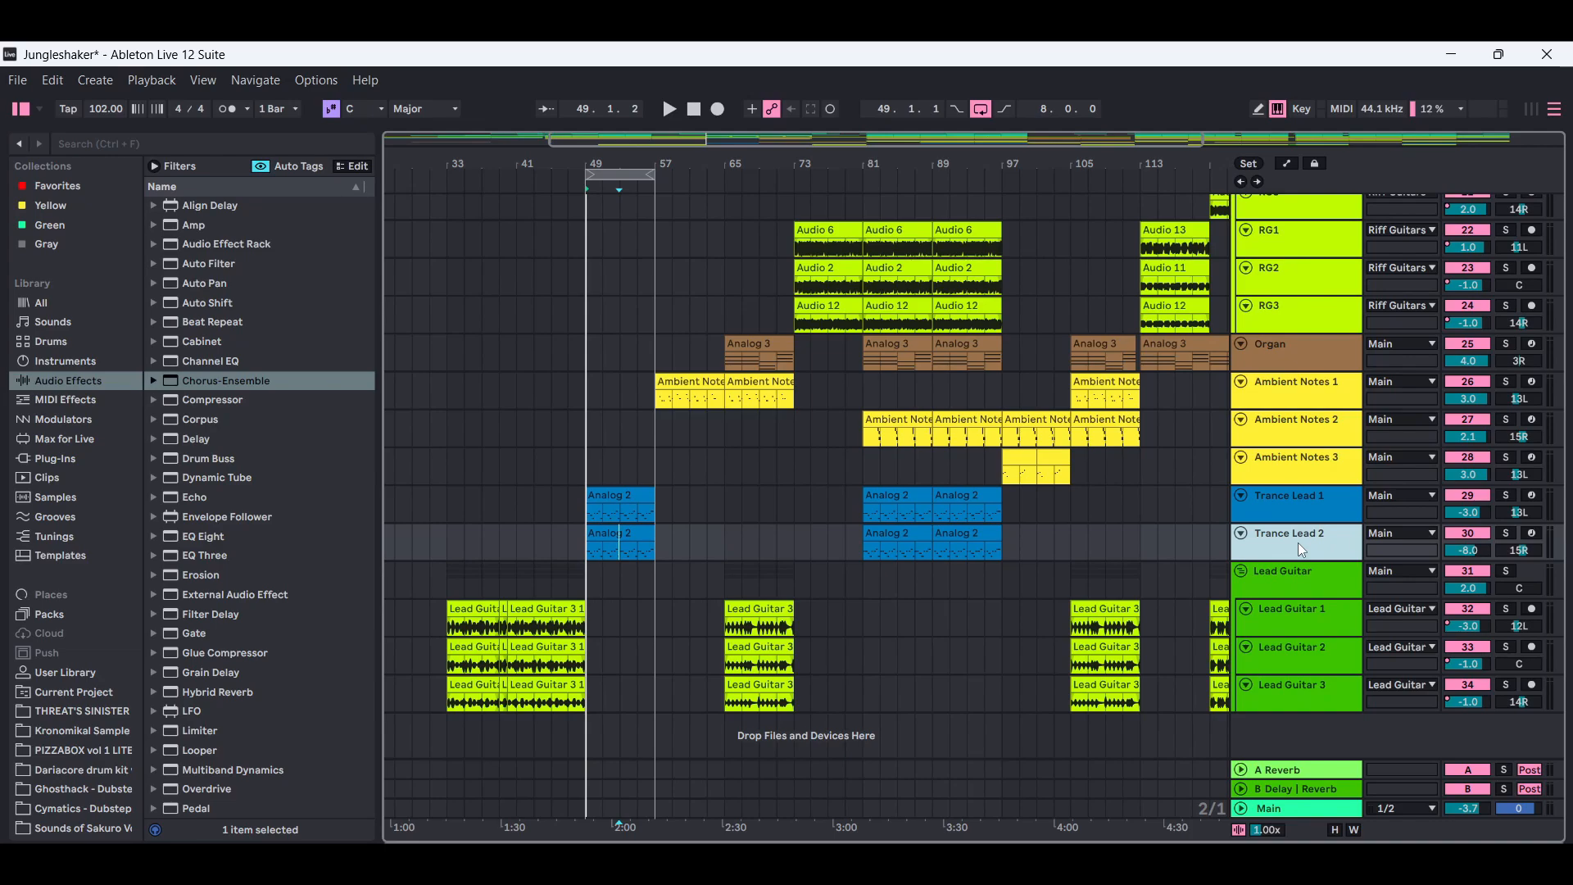
Compare the filter envelope, EQ Eight curve and Delay filter and feedback between Trance Lead 1 and Trance Lead 2.
double_click(1297, 543)
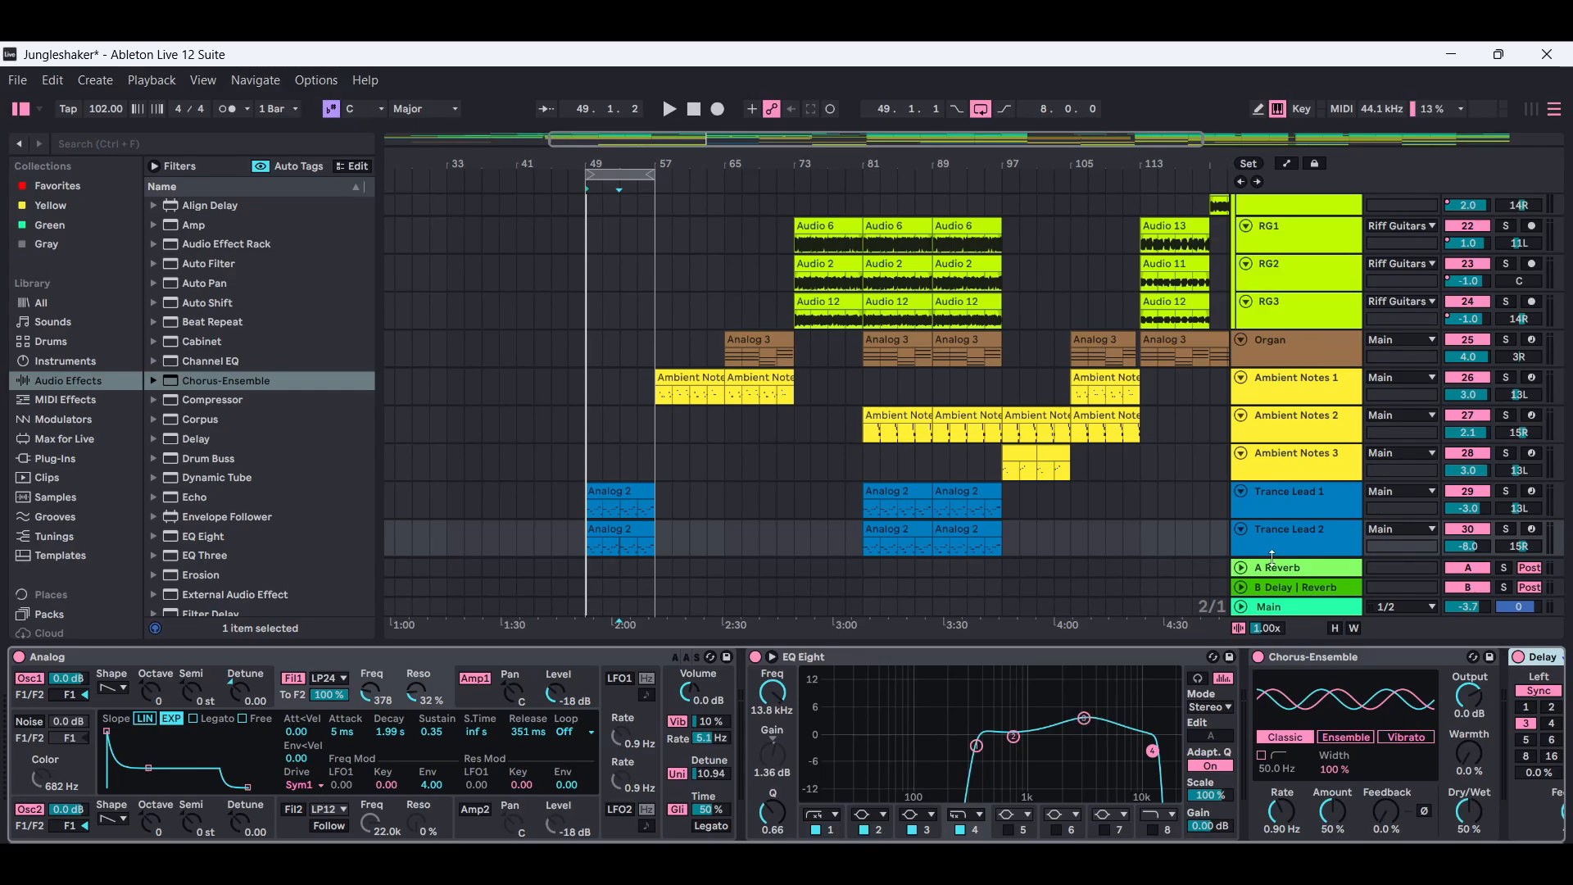
left_click(1314, 498)
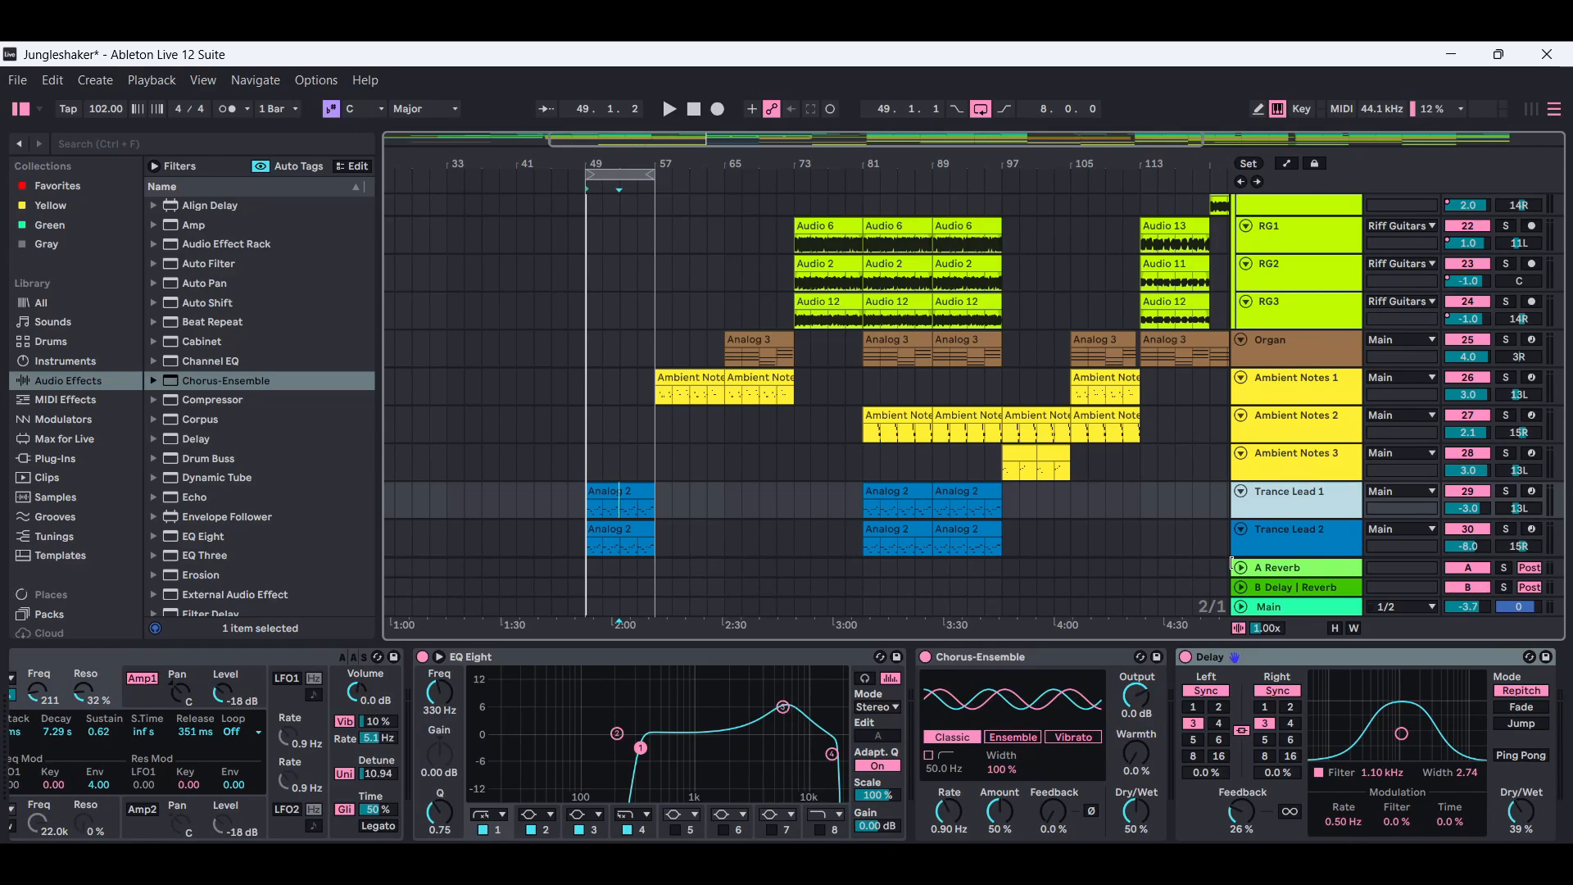
left_click(1309, 545)
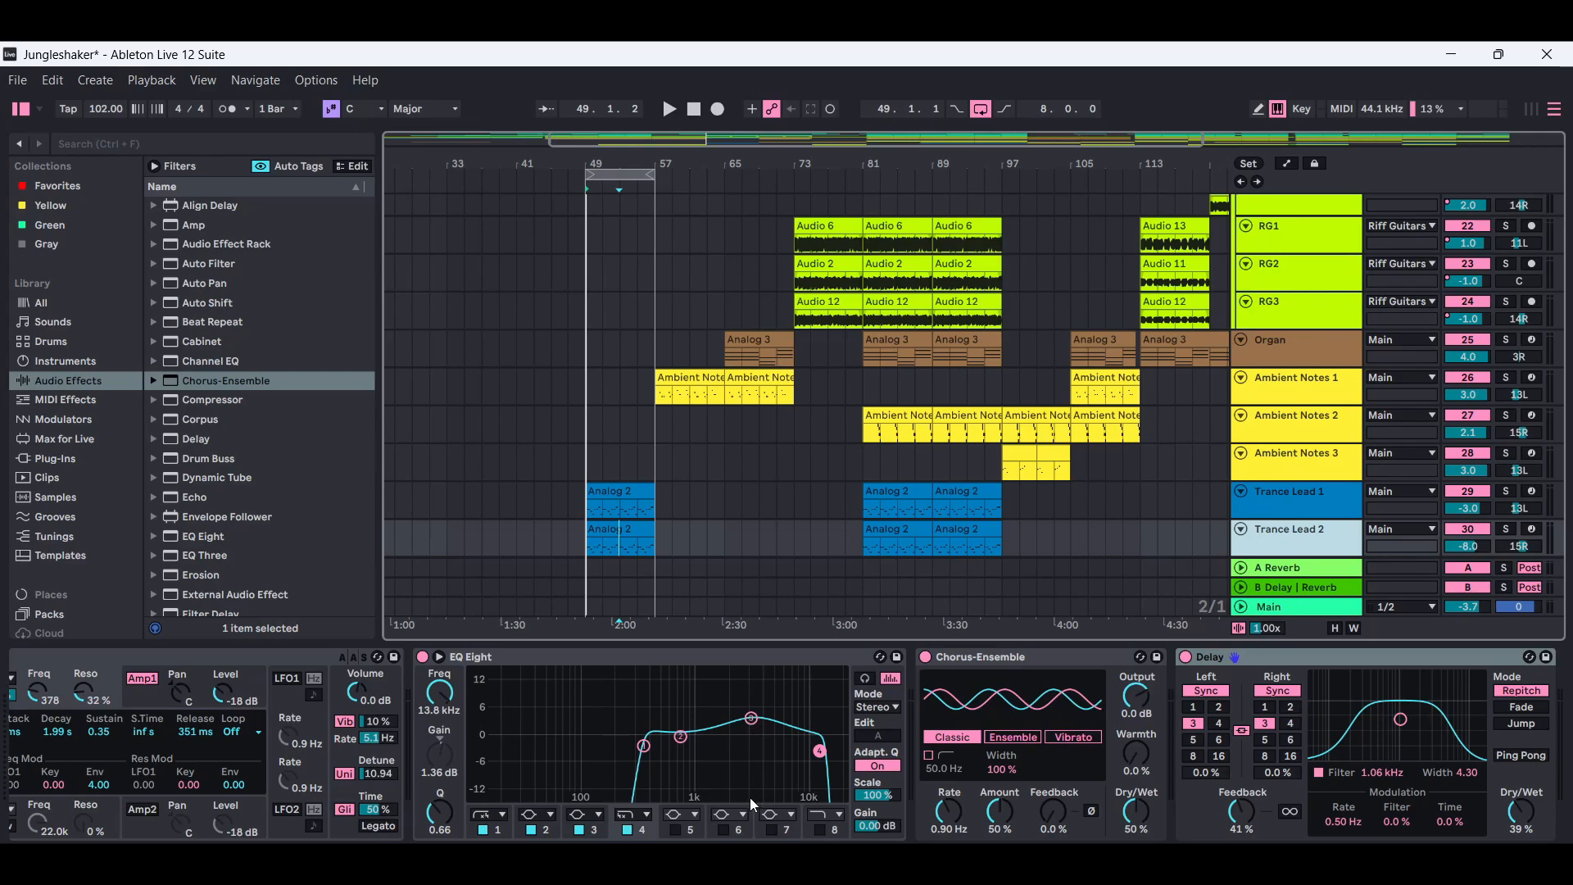
left_click(1301, 504)
left_click(1291, 543)
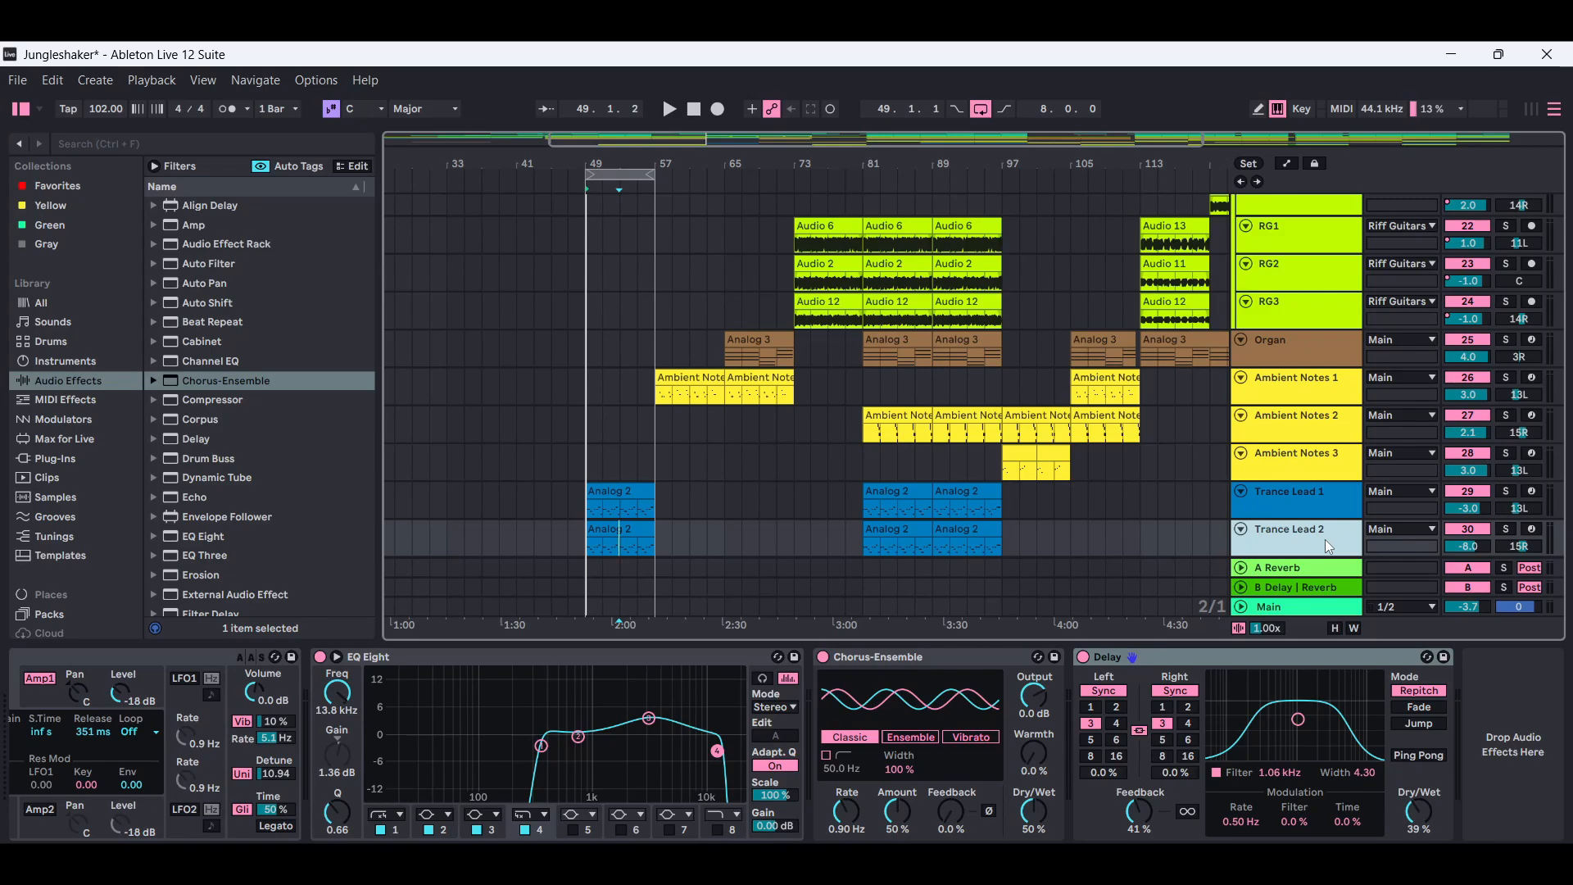
left_click(1331, 514)
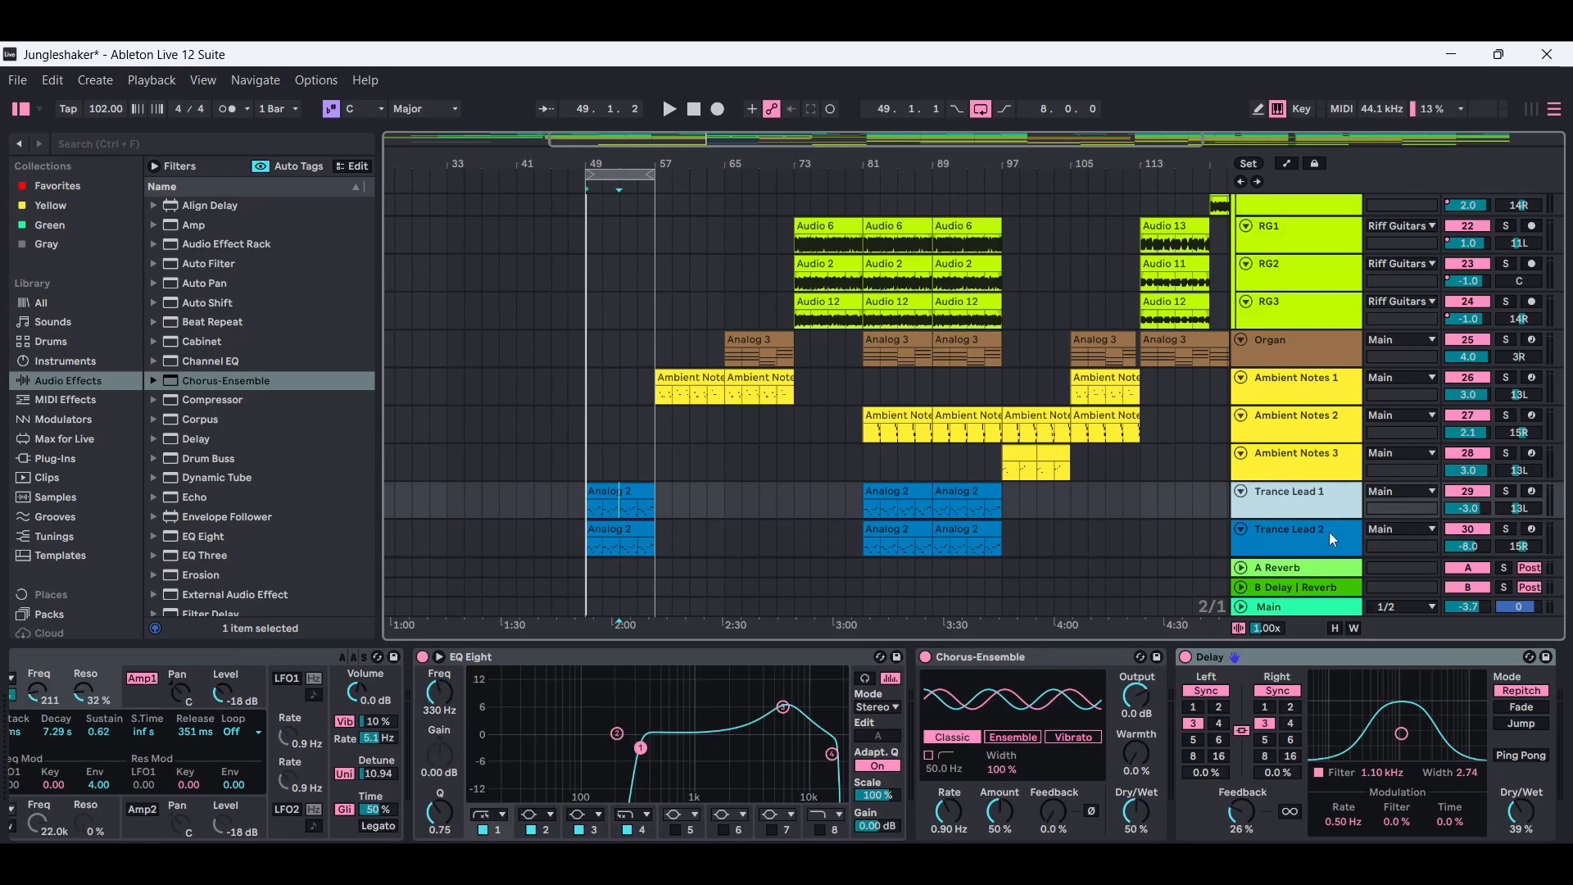
left_click(1329, 532)
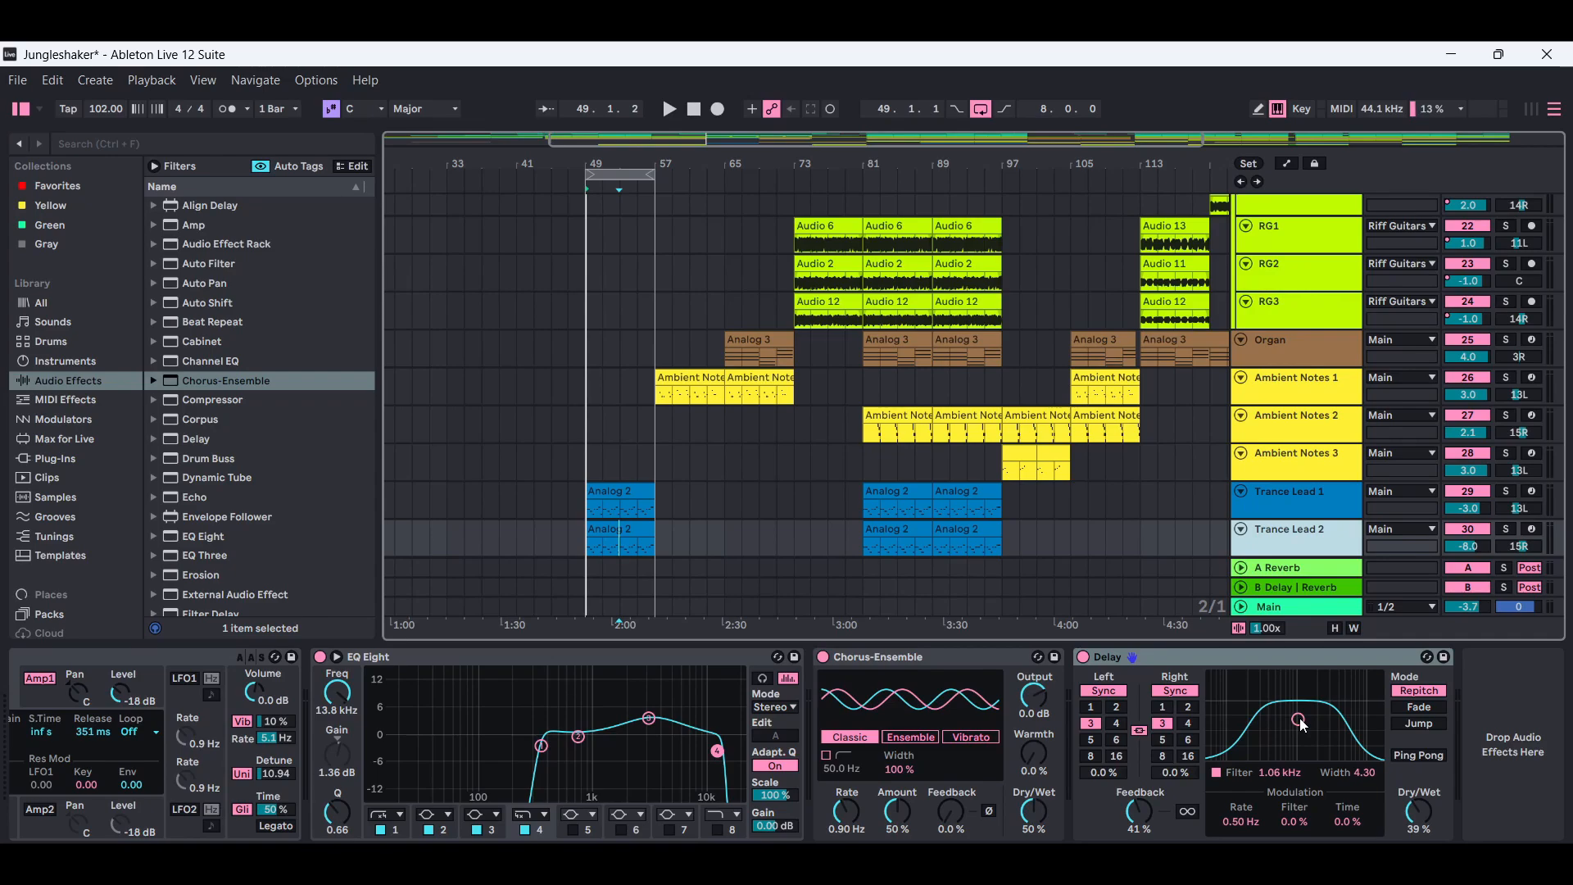
scroll(1301, 724, "left", 5)
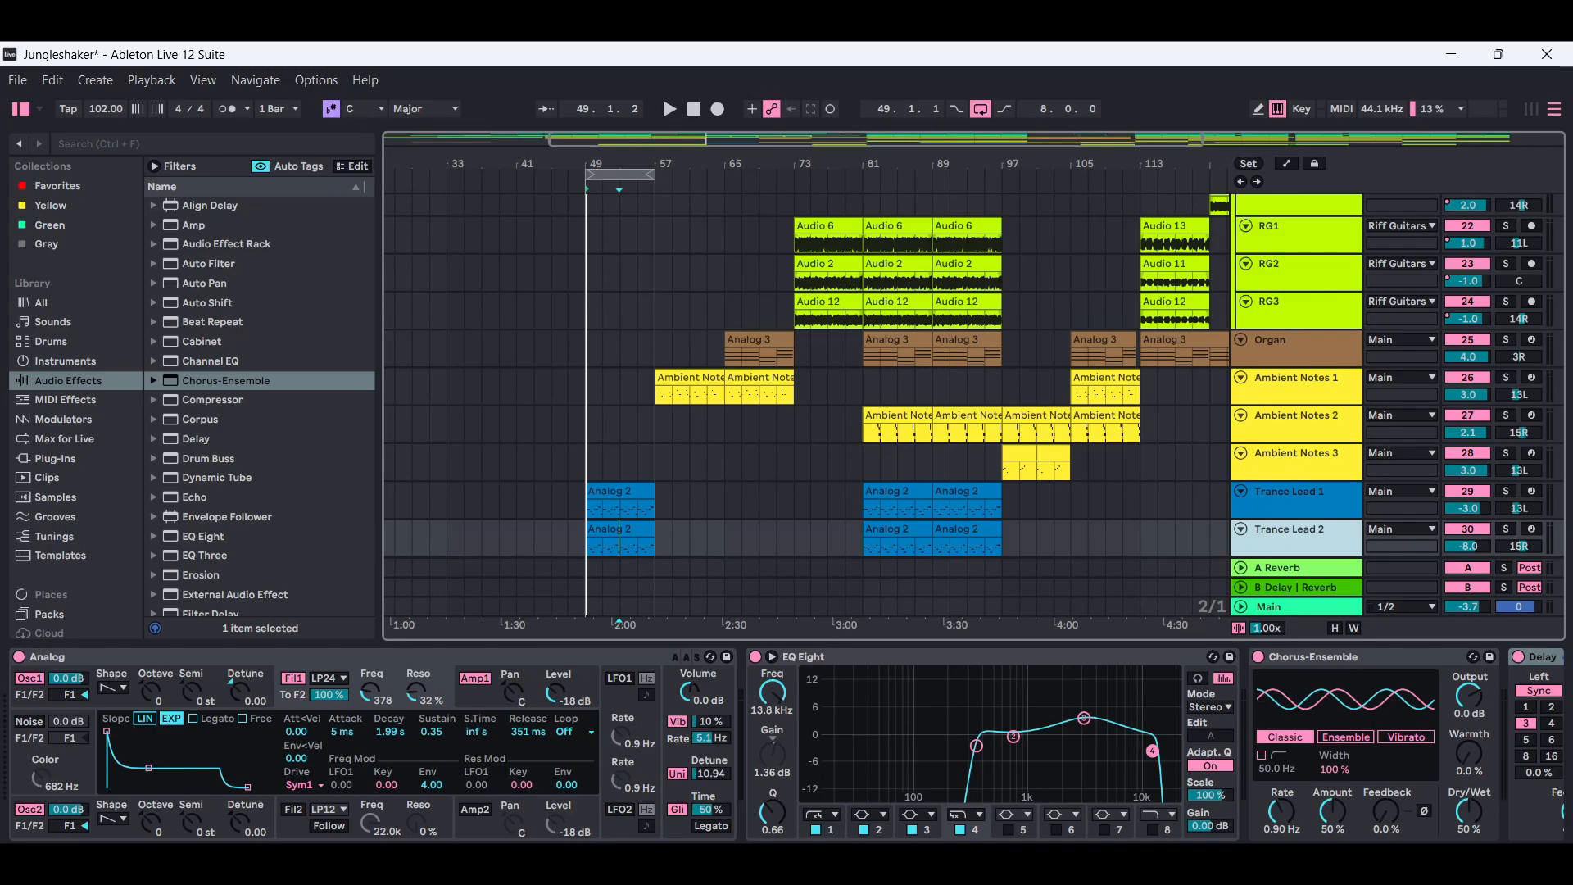
Add the Overdrive preset Distort.adv from the audio effects to the Trance Lead 2 track.
key("ctrl+alt+l")
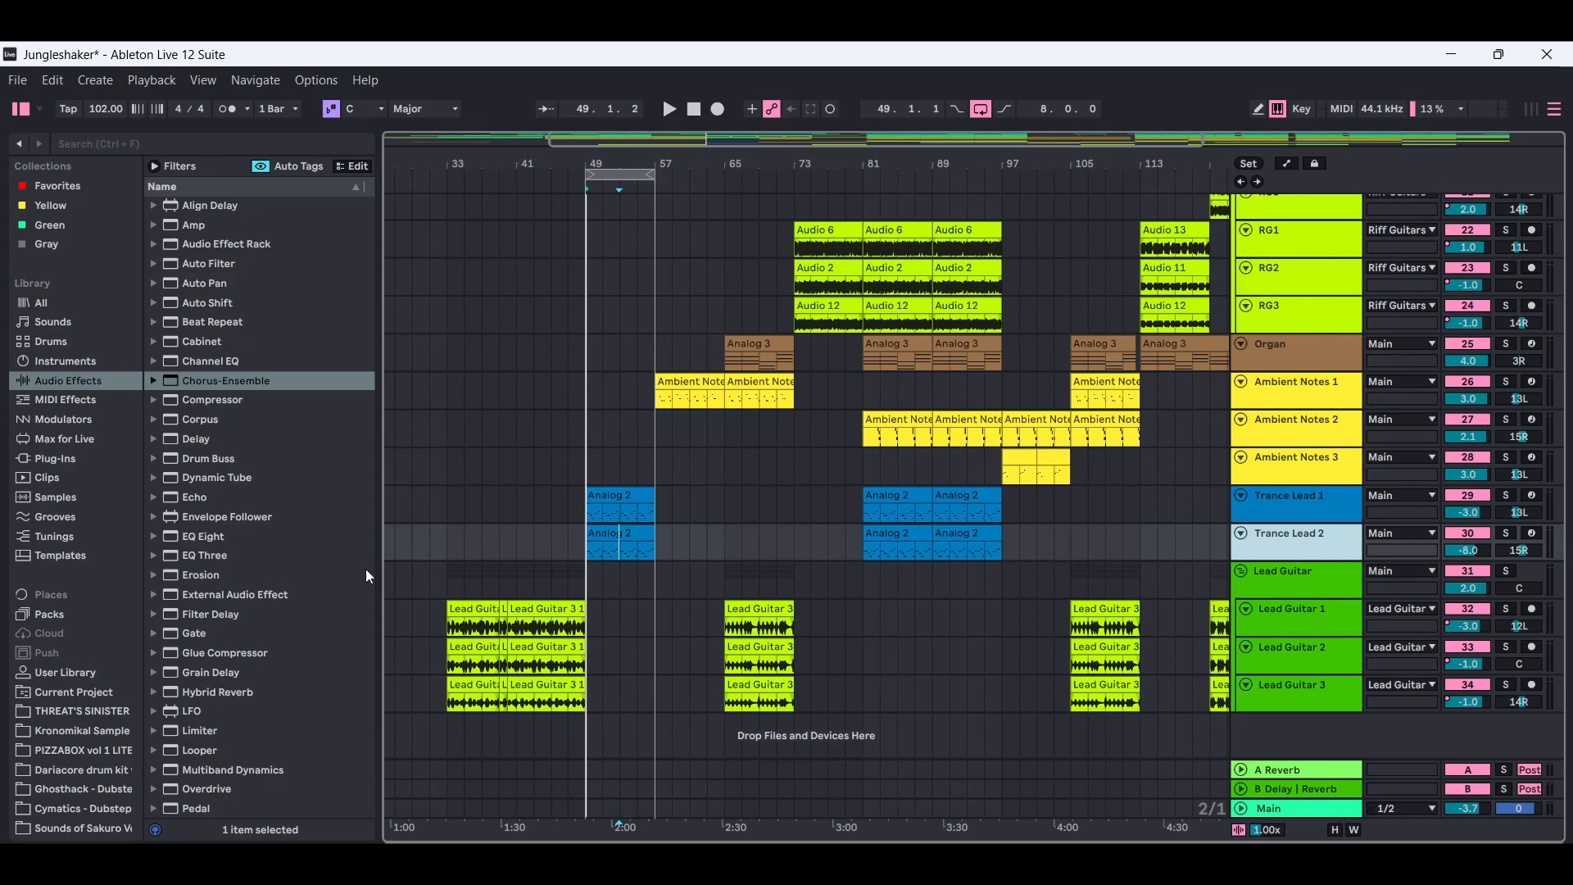
left_click_drag(371, 518, 363, 597)
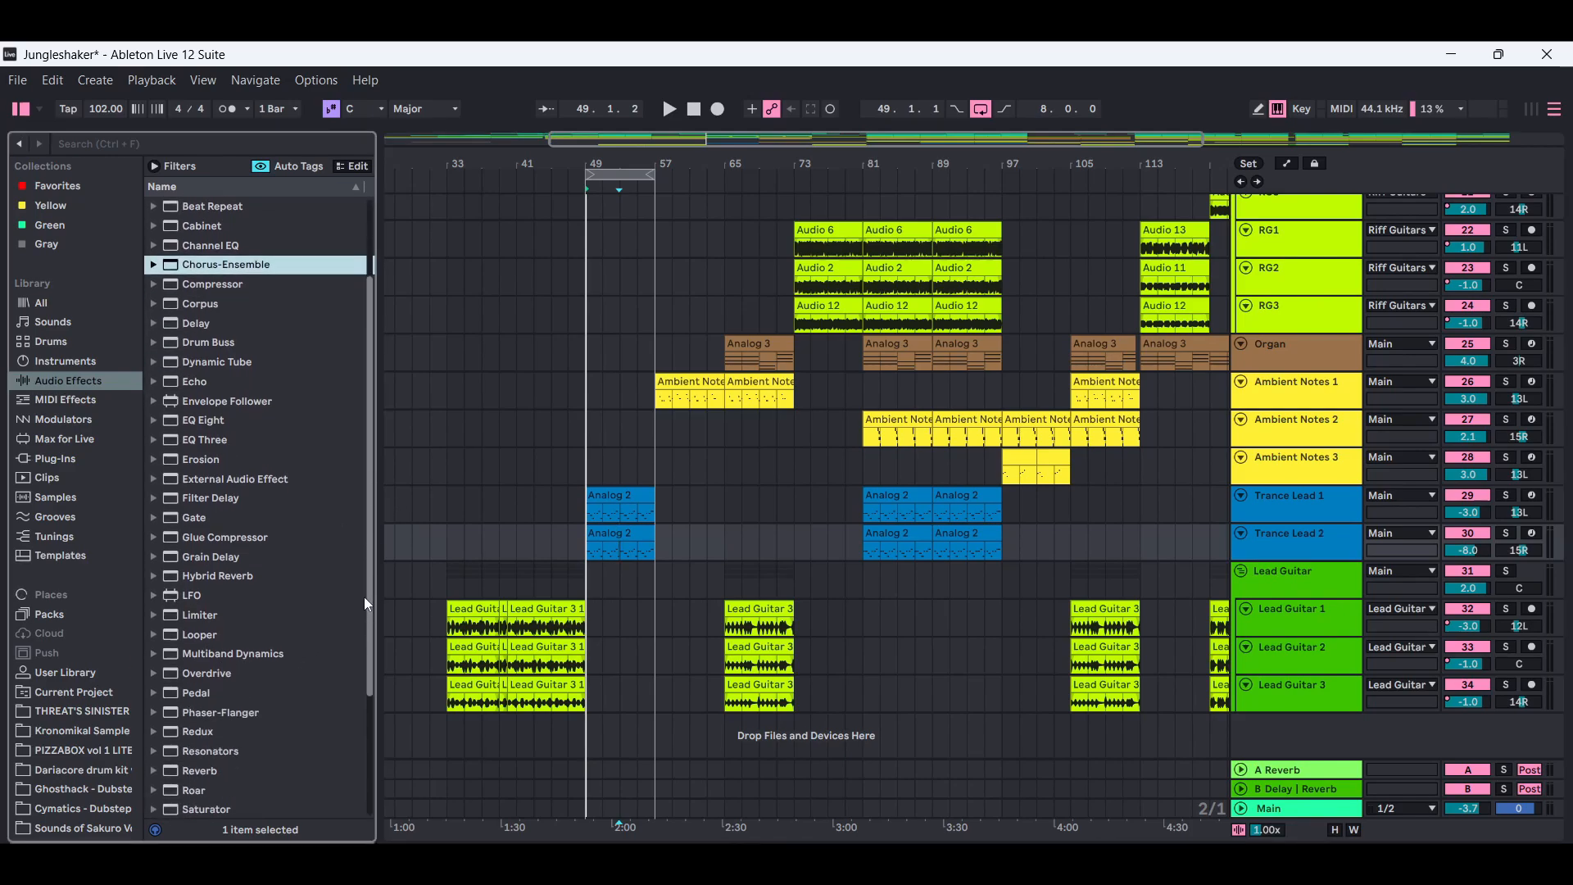
left_click(156, 673)
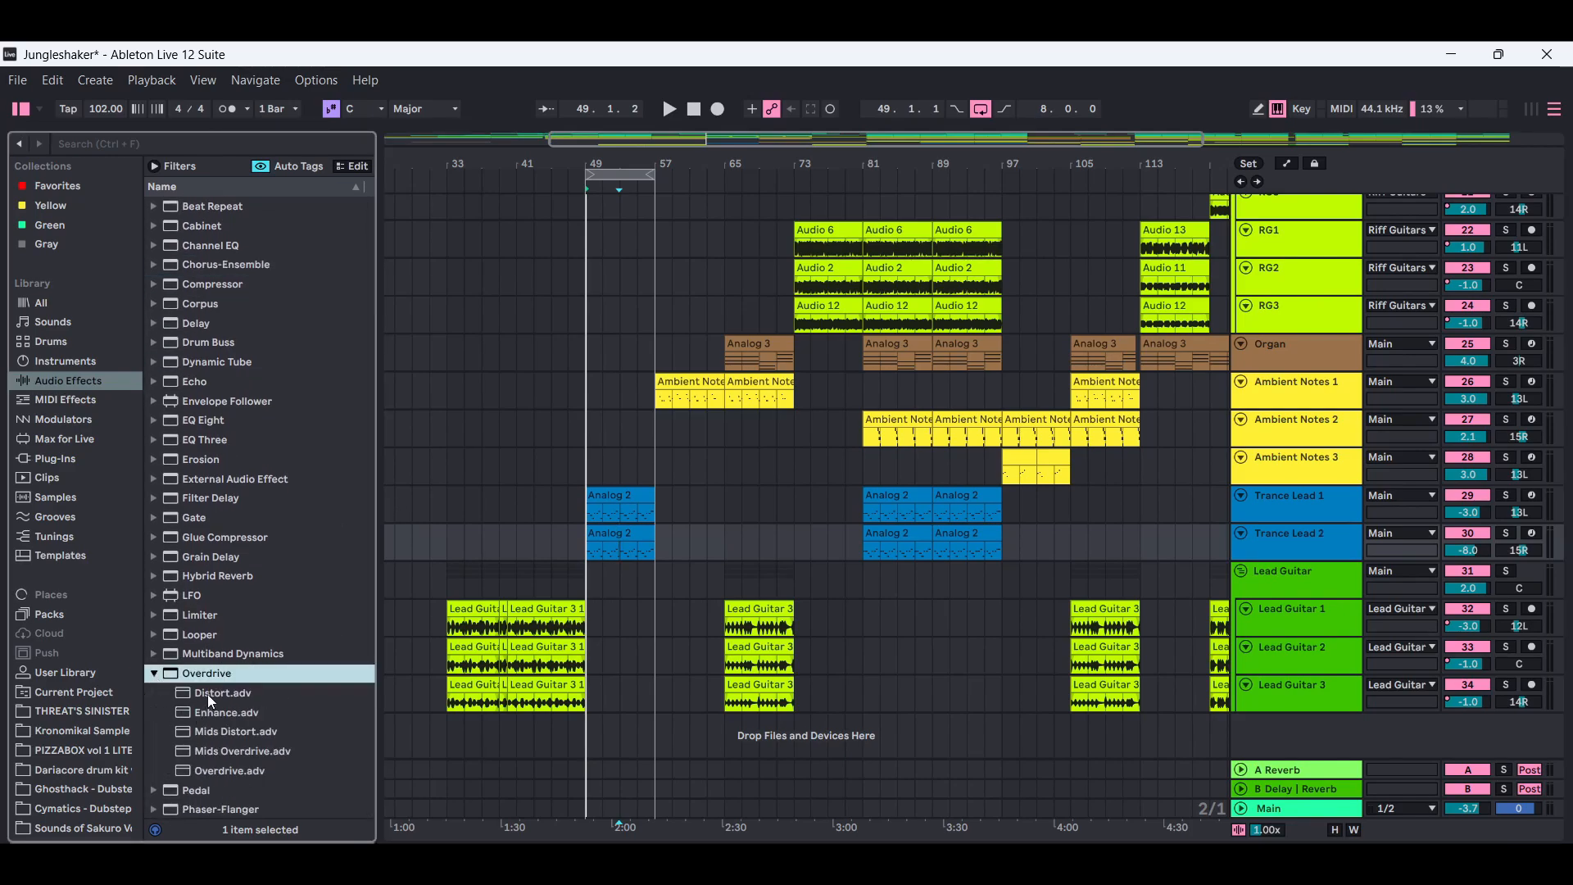
left_click_drag(211, 698, 1268, 541)
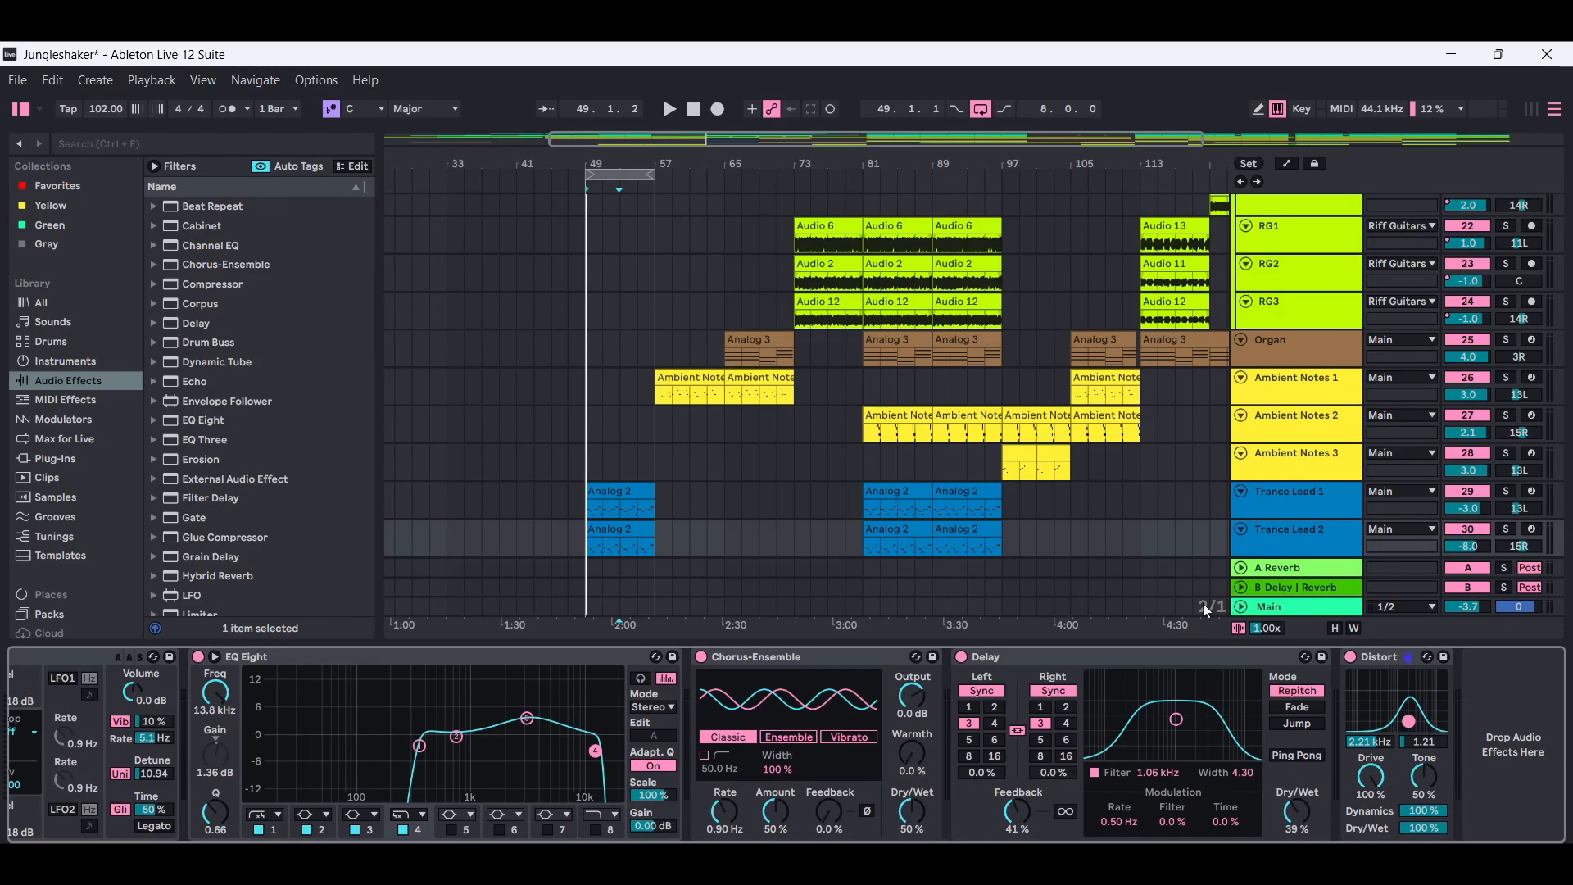
Play the looped section to audition Distort with its filter at 557 Hz and width 2.27, and stop playback.
left_click(671, 109)
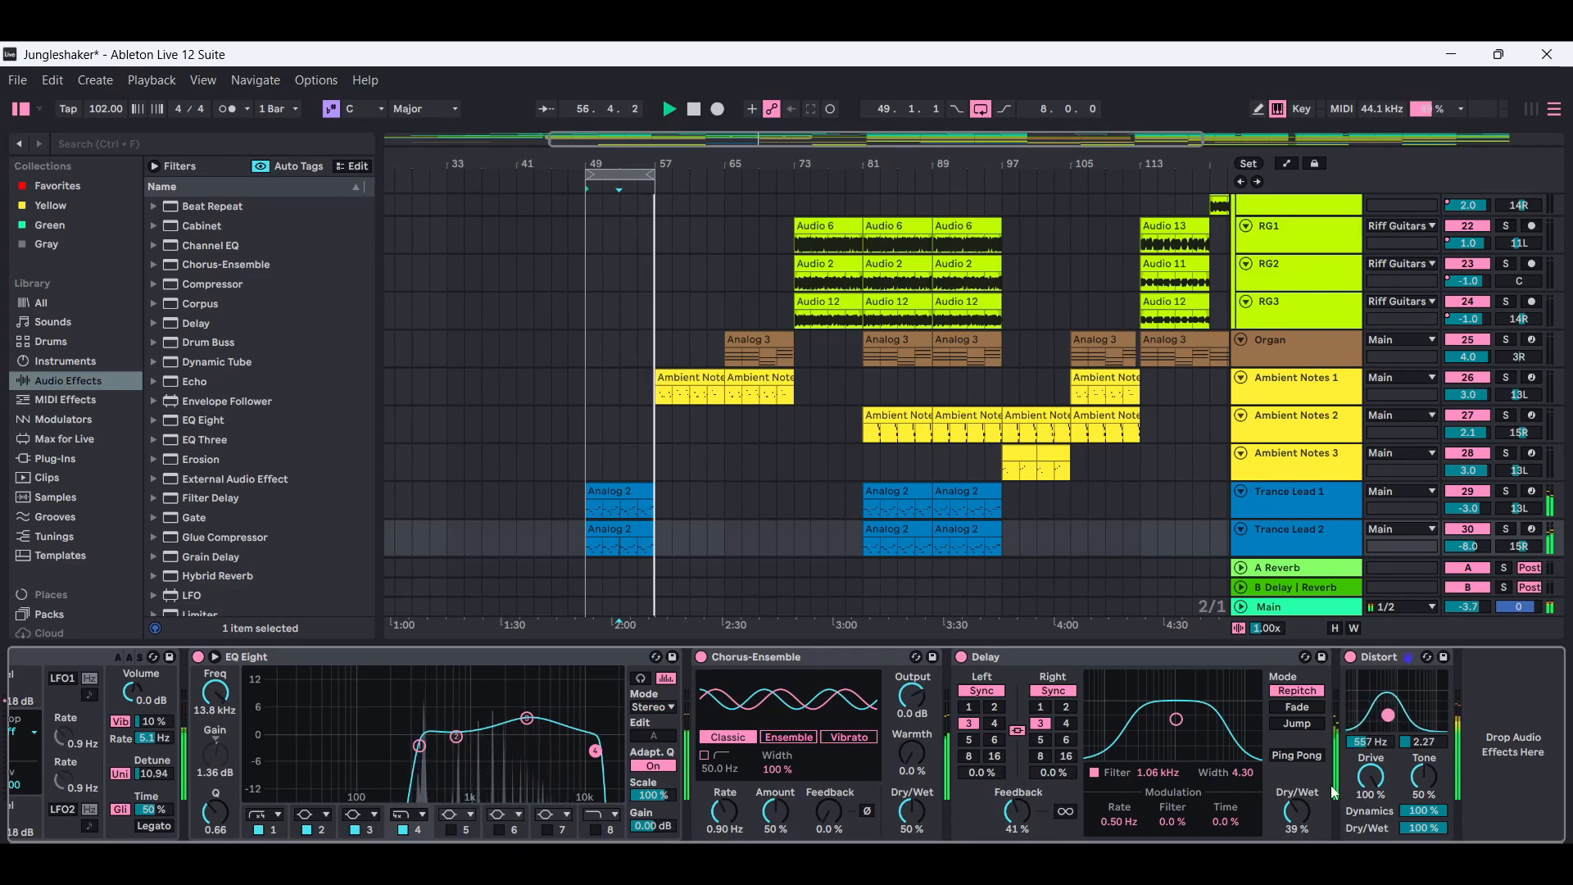
left_click(694, 113)
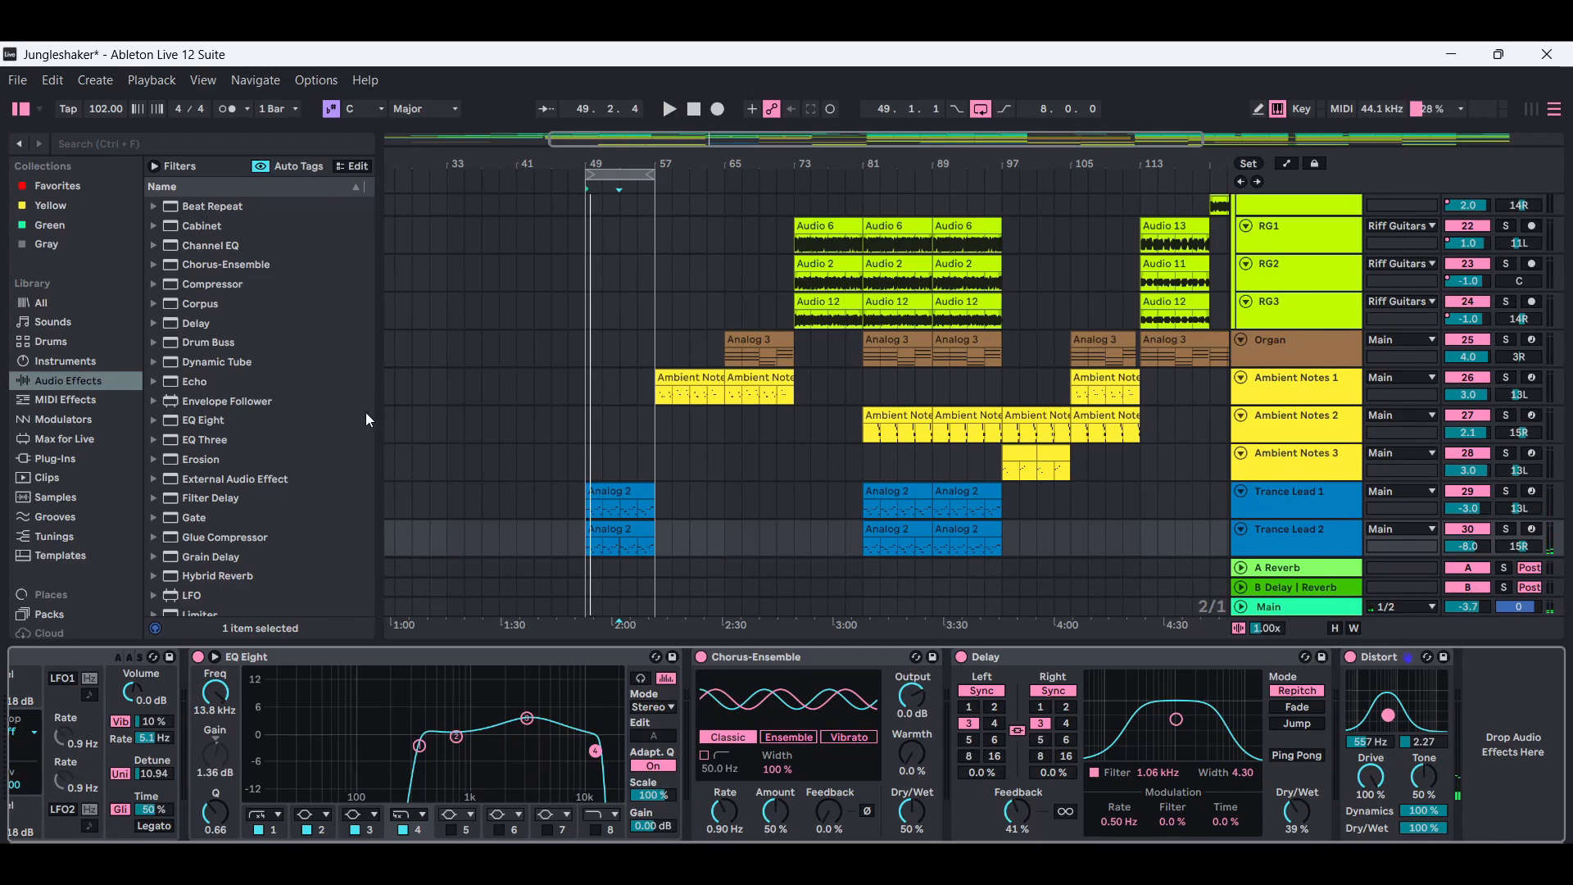
Browse the audio effects from the Overdrive presets down to Pedal, Saturator and the other distortion devices.
left_click_drag(371, 403, 359, 547)
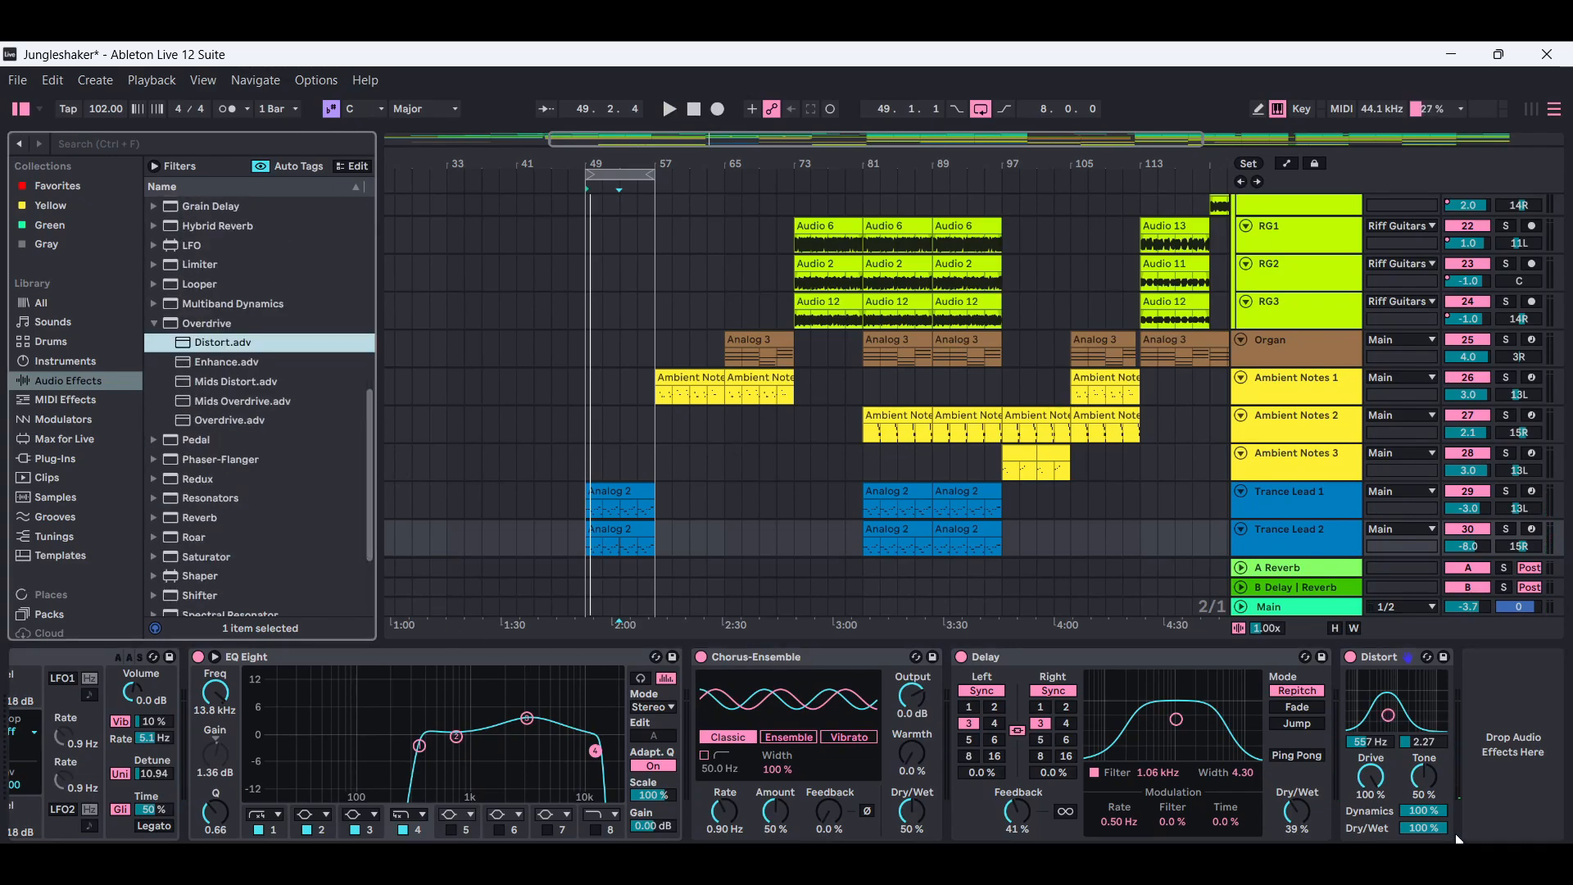